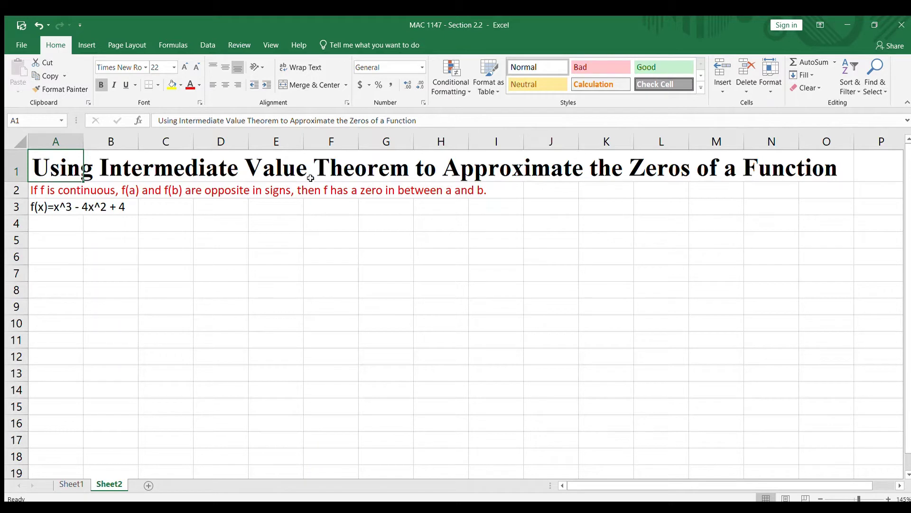
Add the column headers x in A5 and f(x) in B5 below the function definition
click(53, 192)
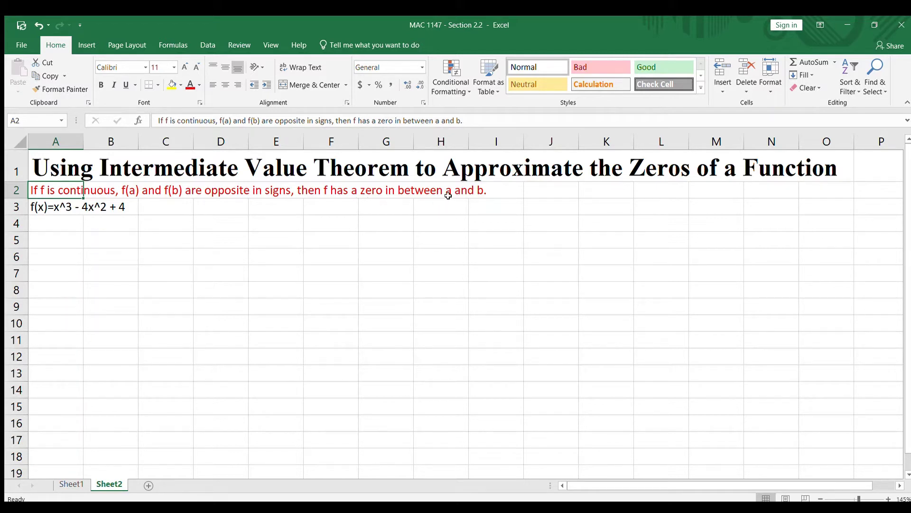
click(53, 207)
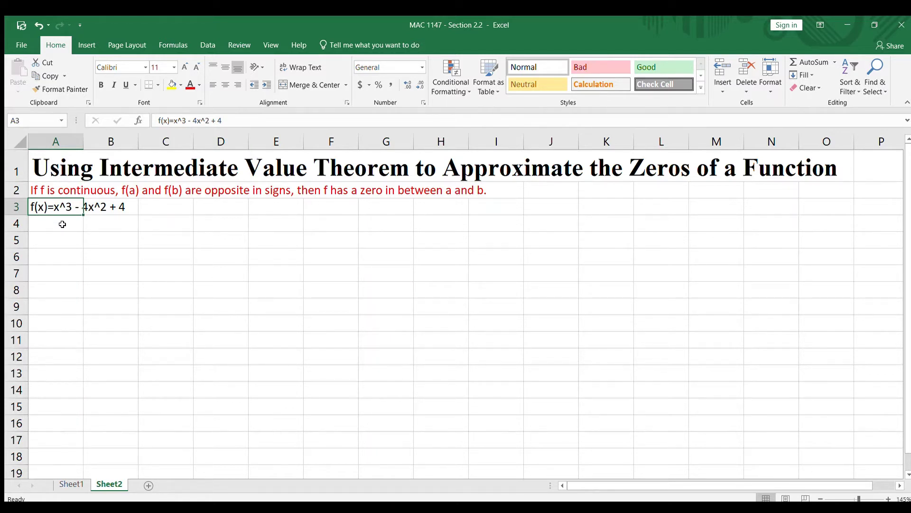
key(Down)
key(Down)
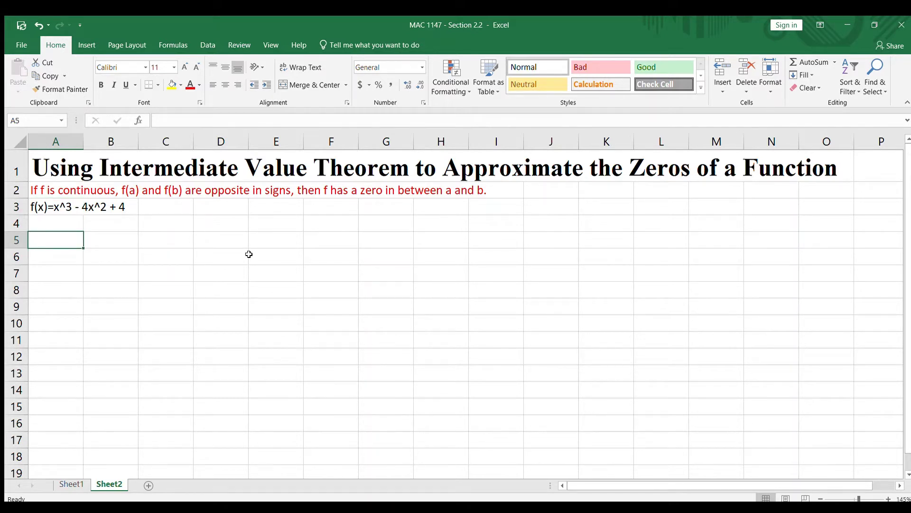
text(x)
key(Tab)
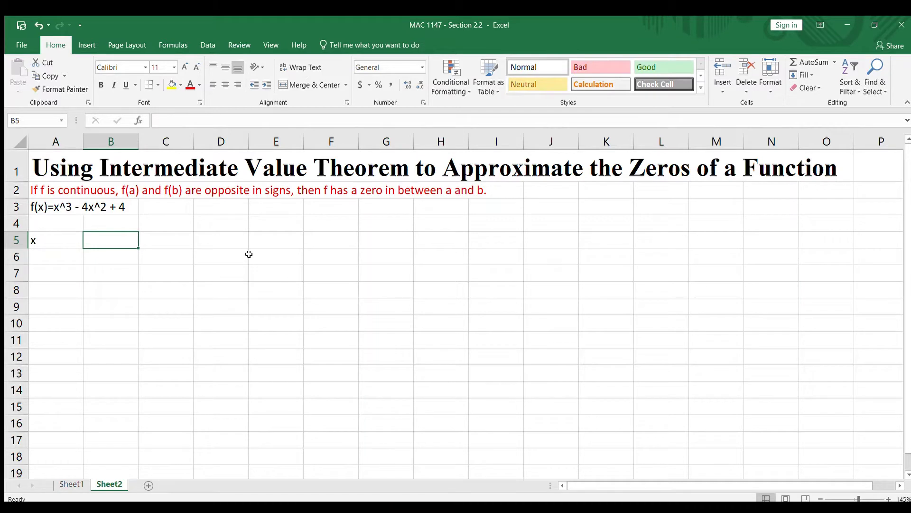
text(f(x))
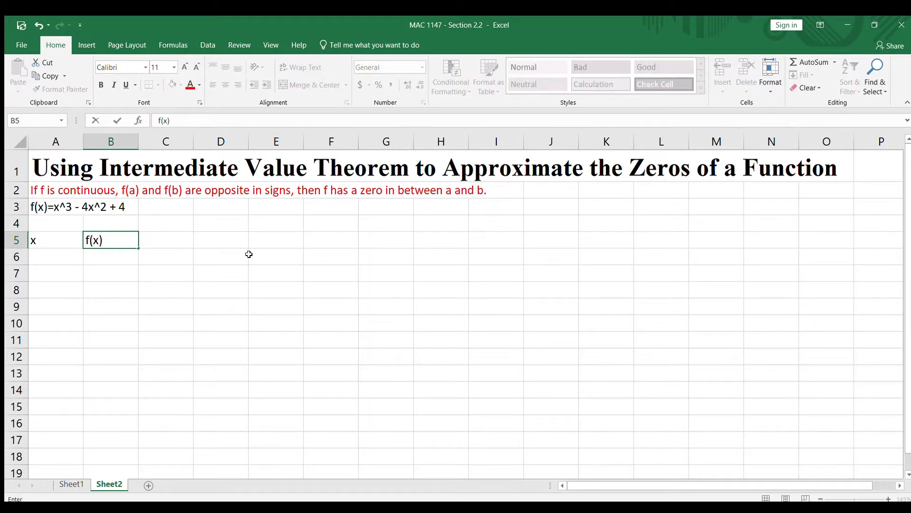
key(Return)
Enter -5 and -4 in A6 and A7 and extend the series down to 5 in A16
text(-5)
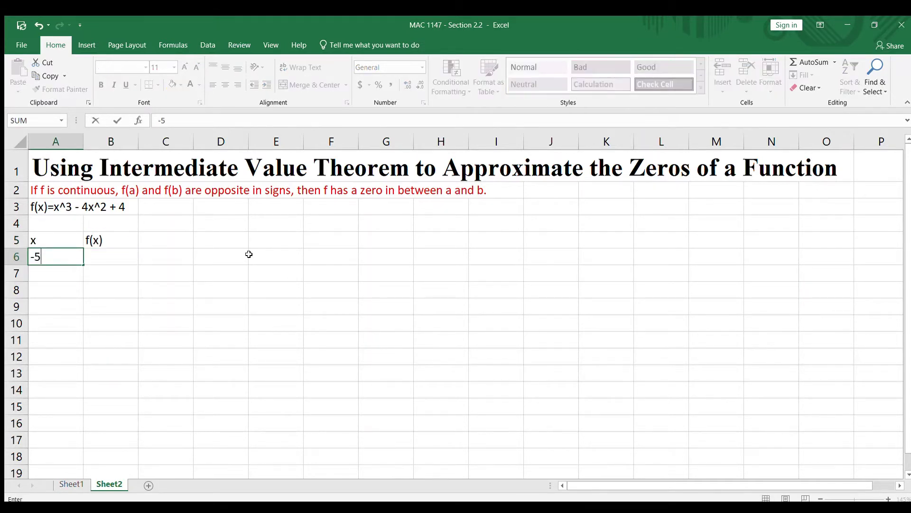
key(Return)
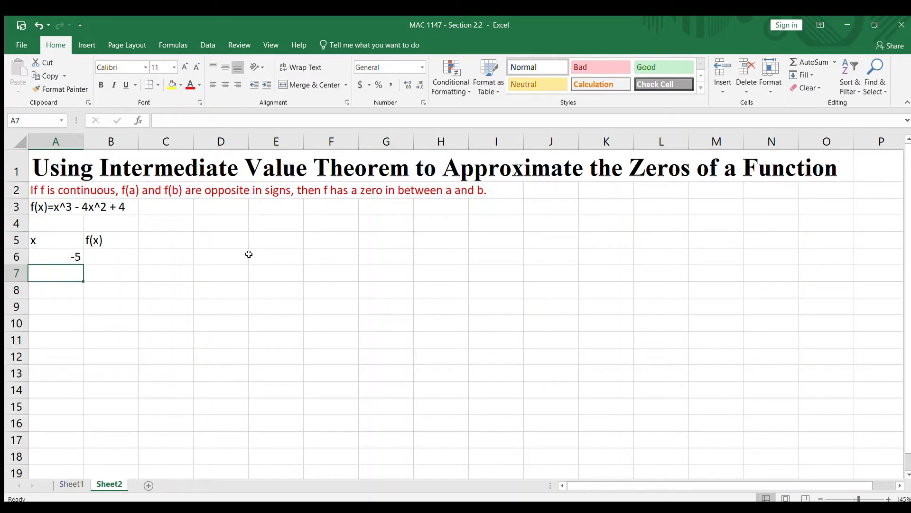
text(-)
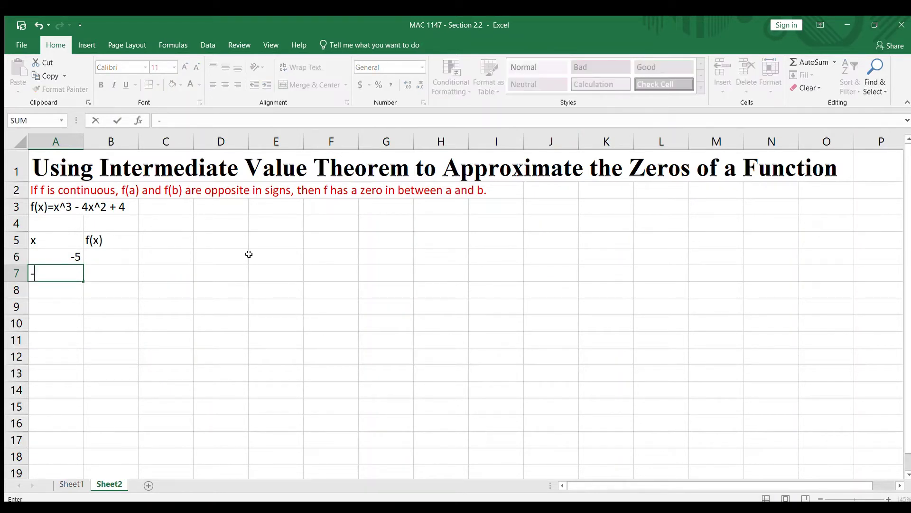
text(4)
key(Up)
key(shift+Down)
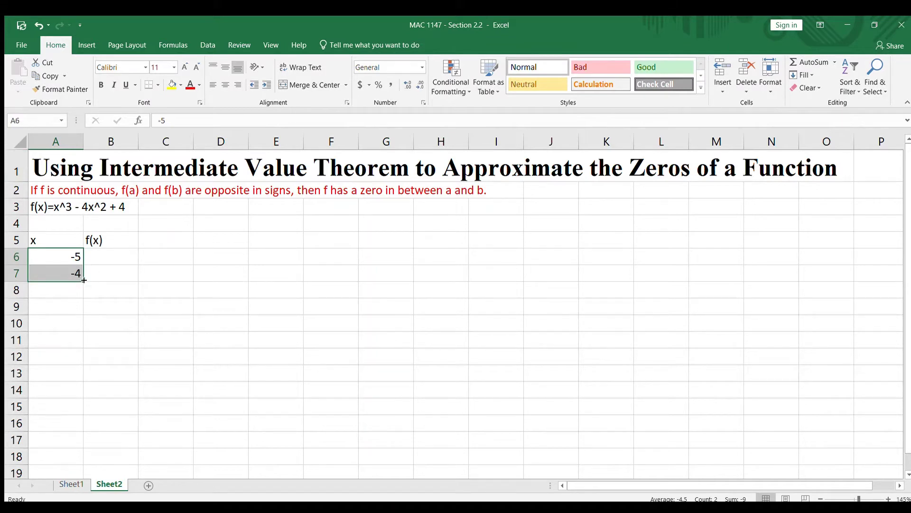
drag(83, 281, 83, 425)
Enter the formula =A6^3-4*A6^2+4 in B6 and fill it down to B16
click(104, 258)
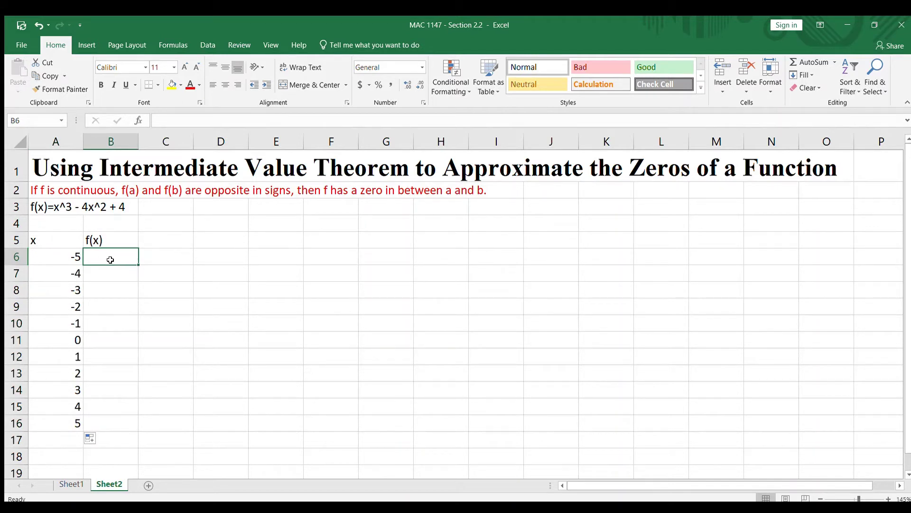
text(=)
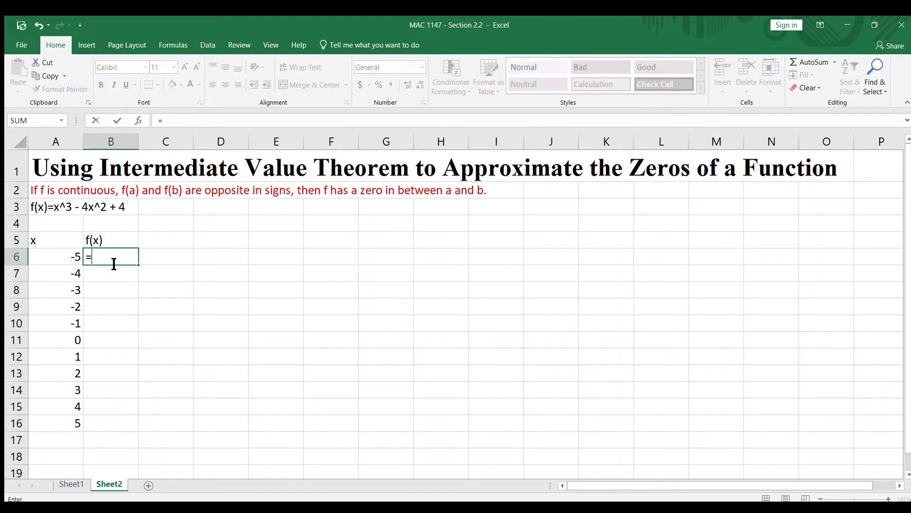
click(57, 257)
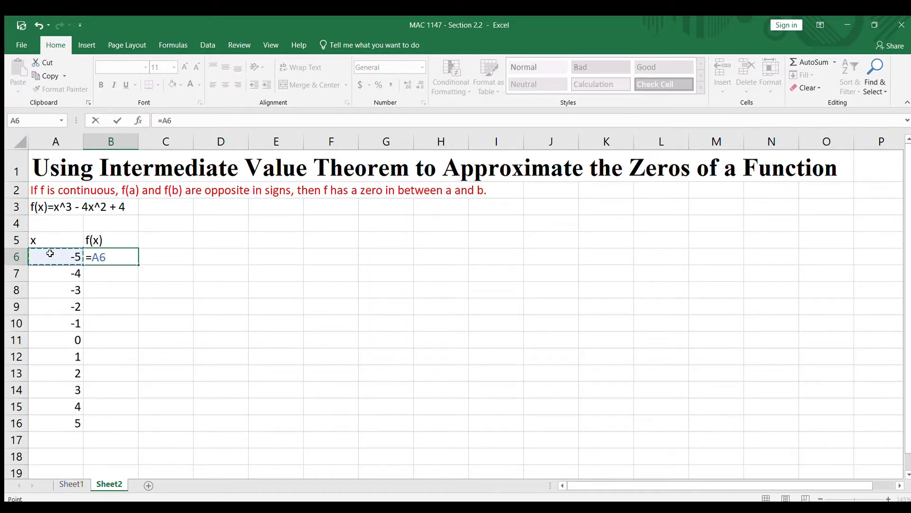
text(^)
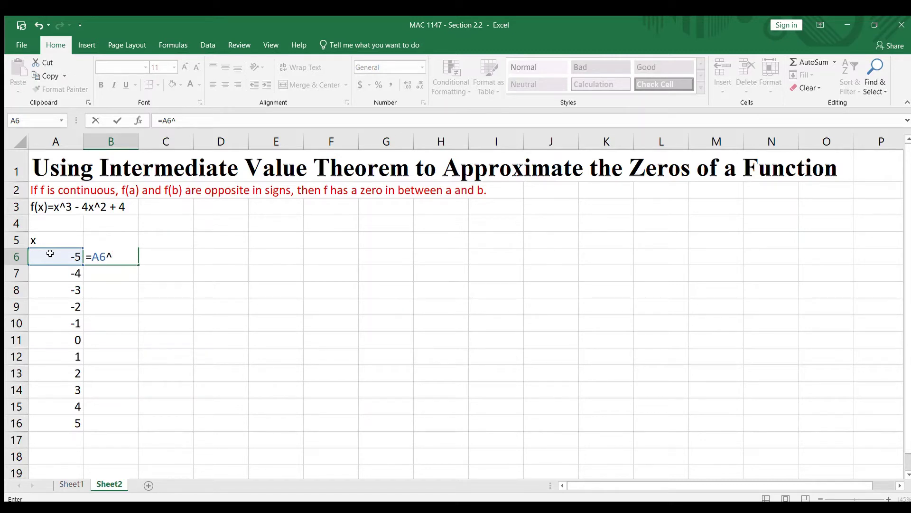
text(3-4*)
click(53, 257)
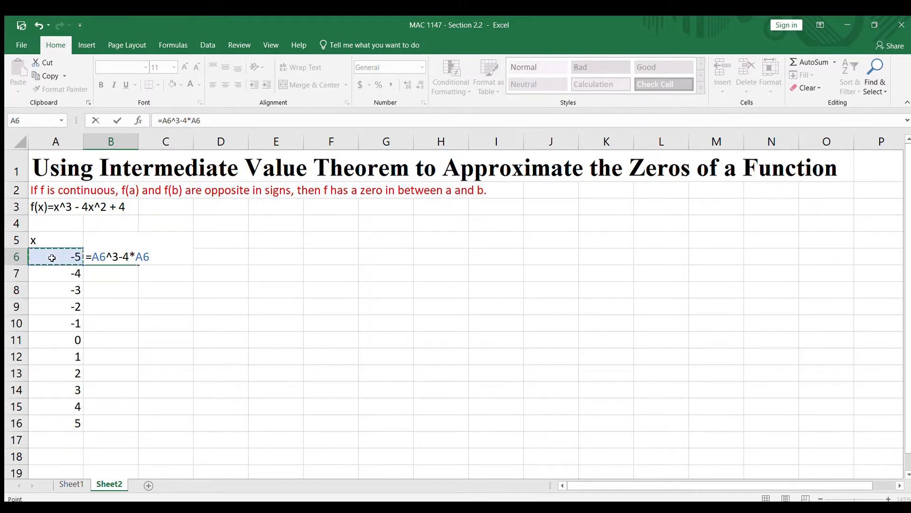
text(^2+4)
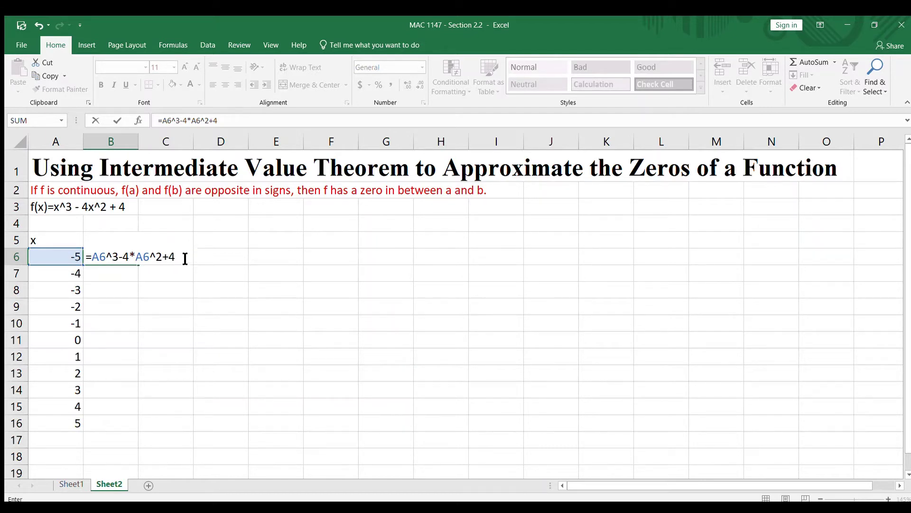
key(Return)
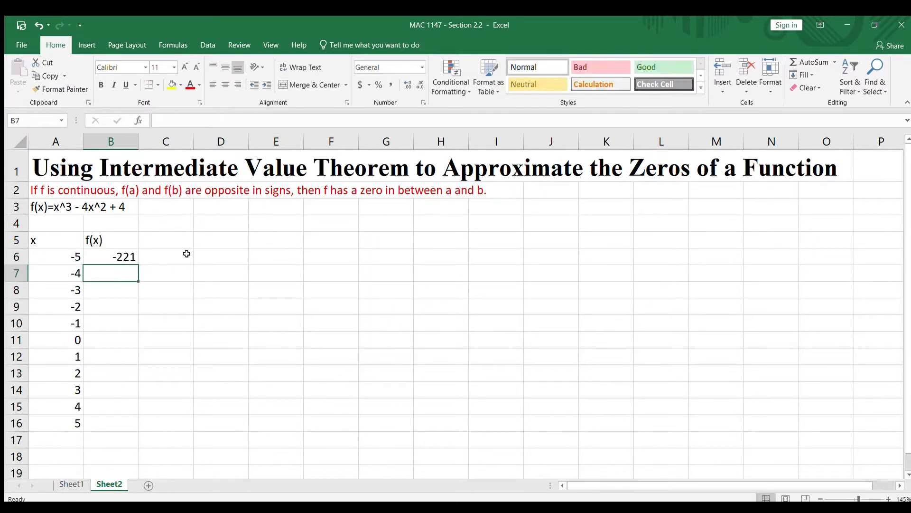
click(126, 258)
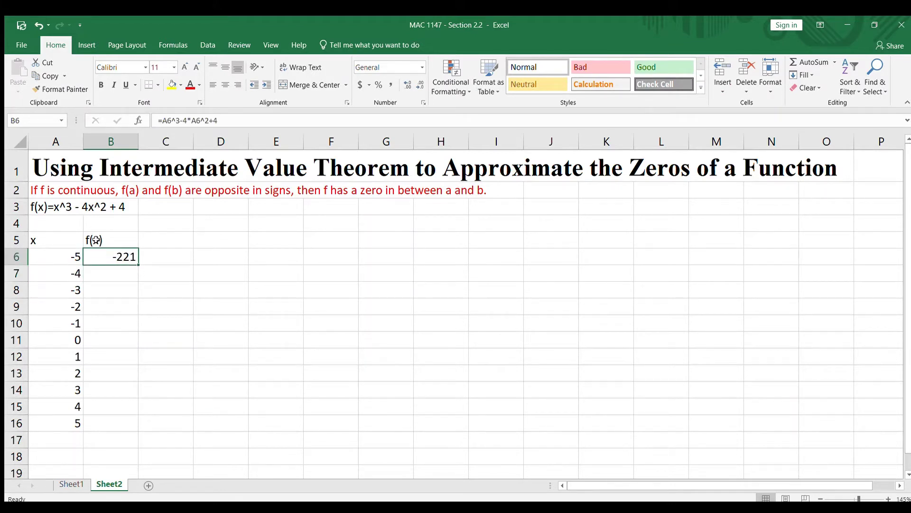
double_click(137, 264)
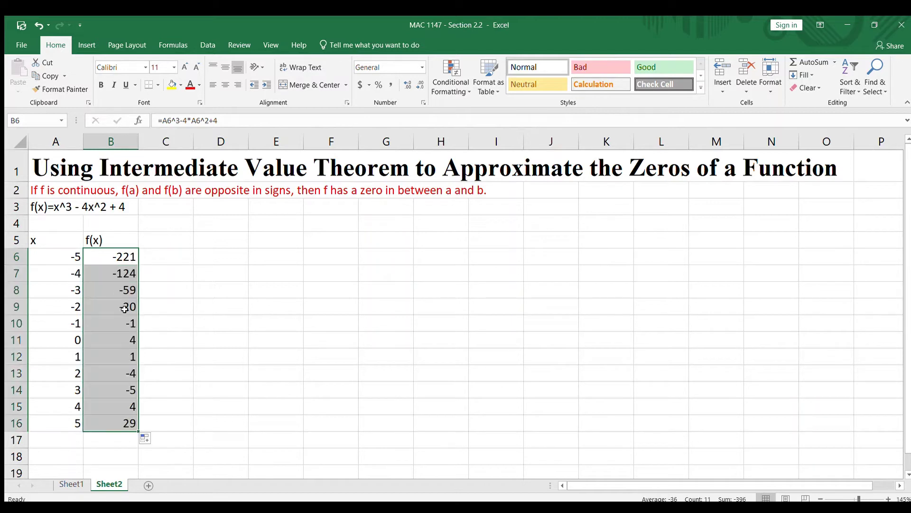
Check the filled f(x) column and compare the signs of f(x) at x = -1 and x = 0
click(102, 272)
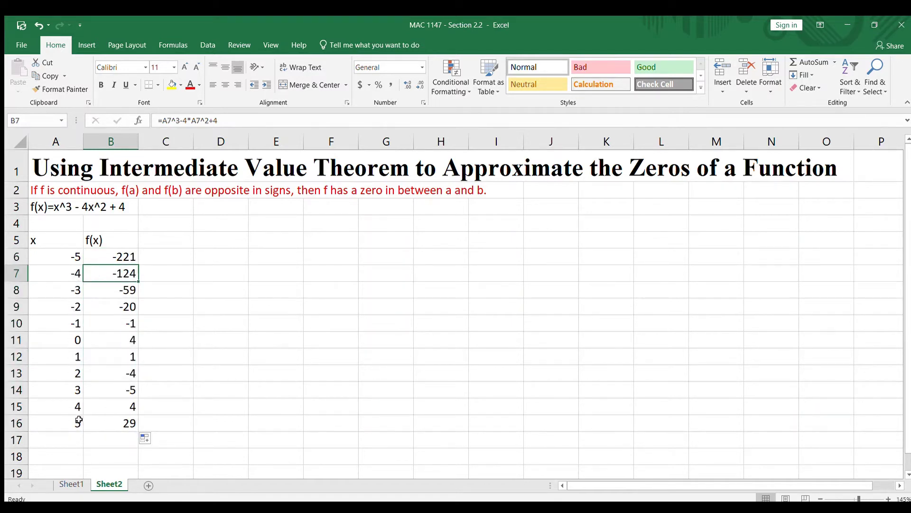
click(108, 424)
click(72, 323)
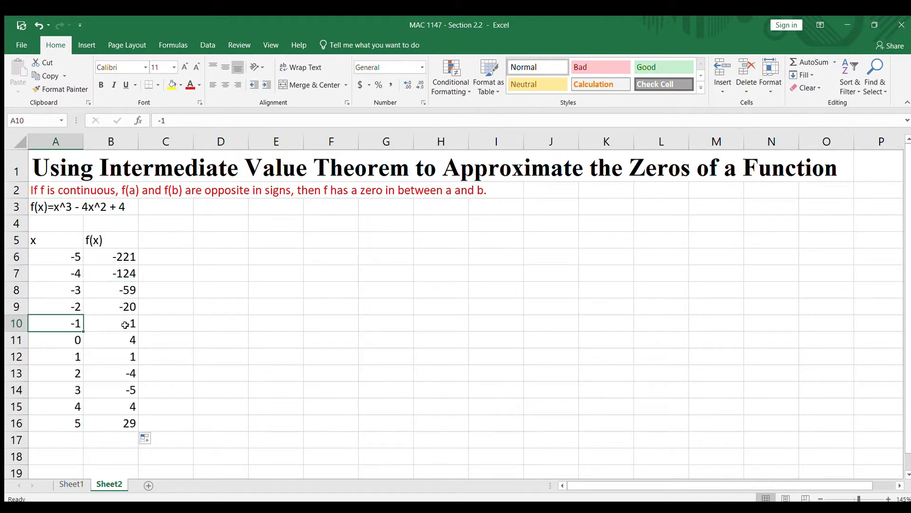
click(125, 325)
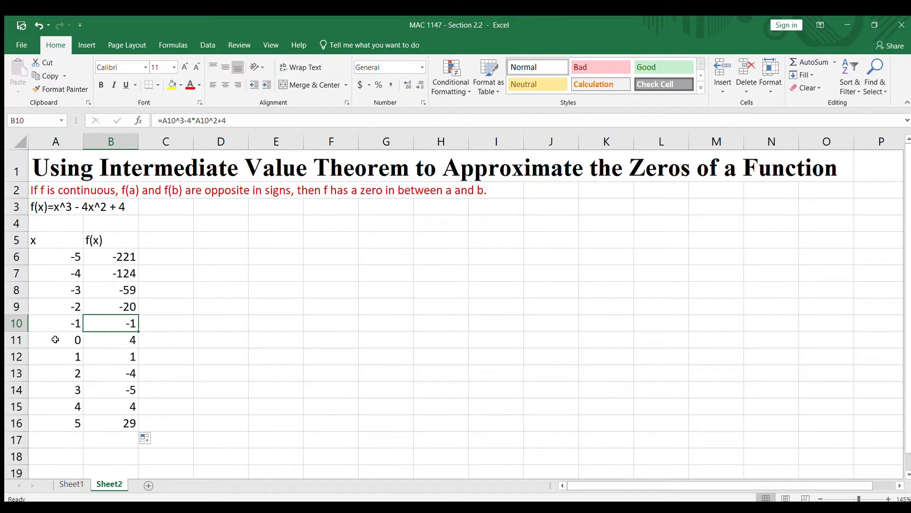
click(55, 339)
click(110, 341)
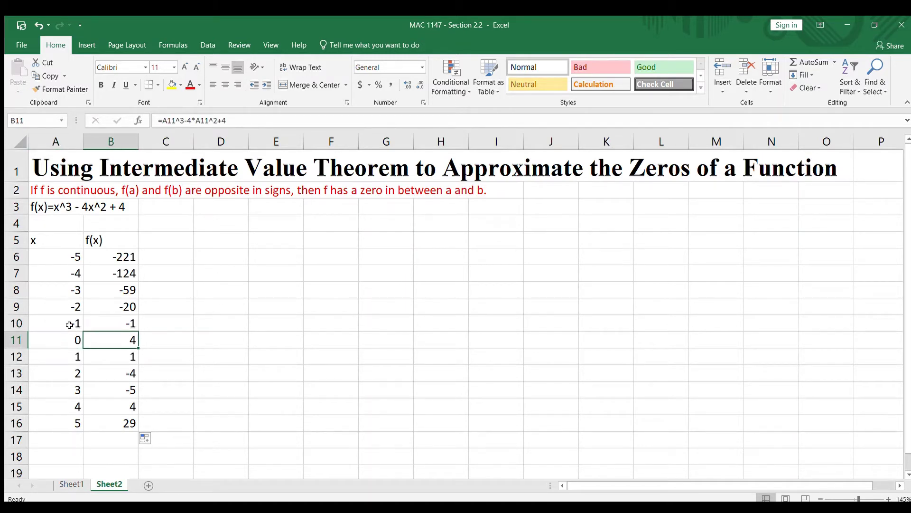
click(102, 322)
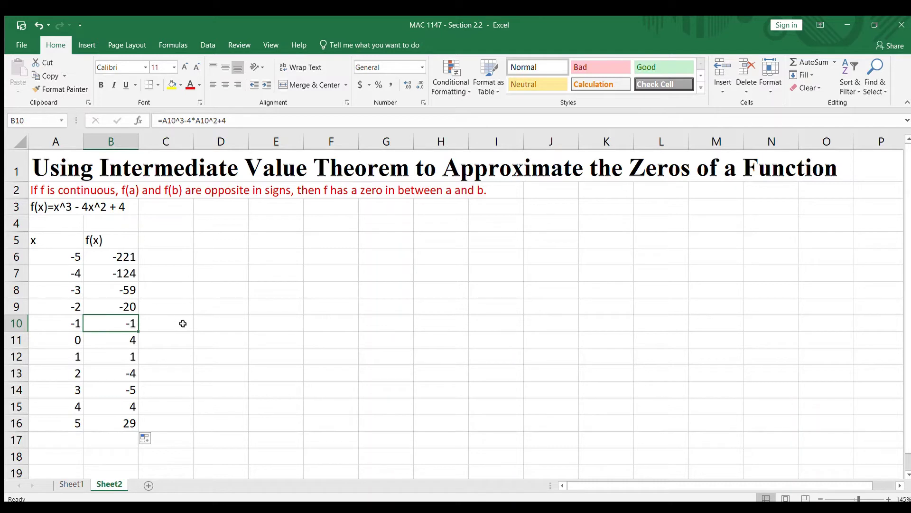
click(71, 321)
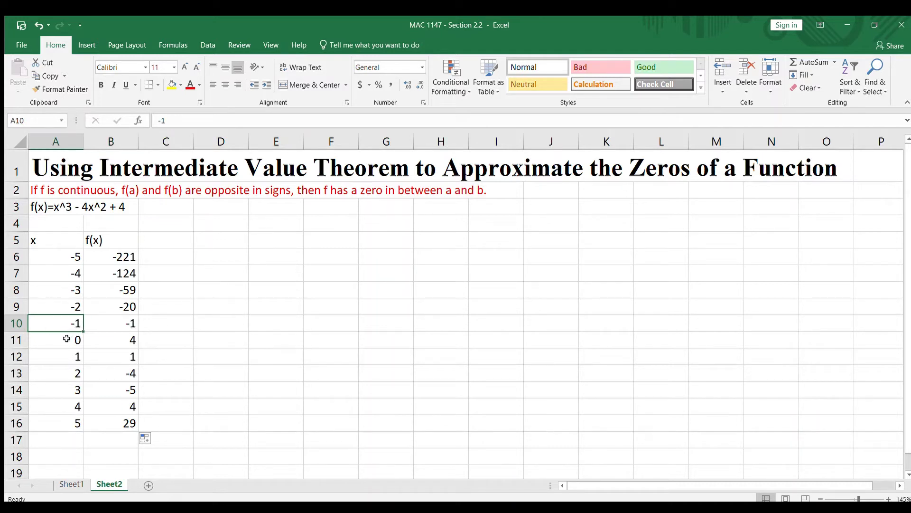
click(66, 338)
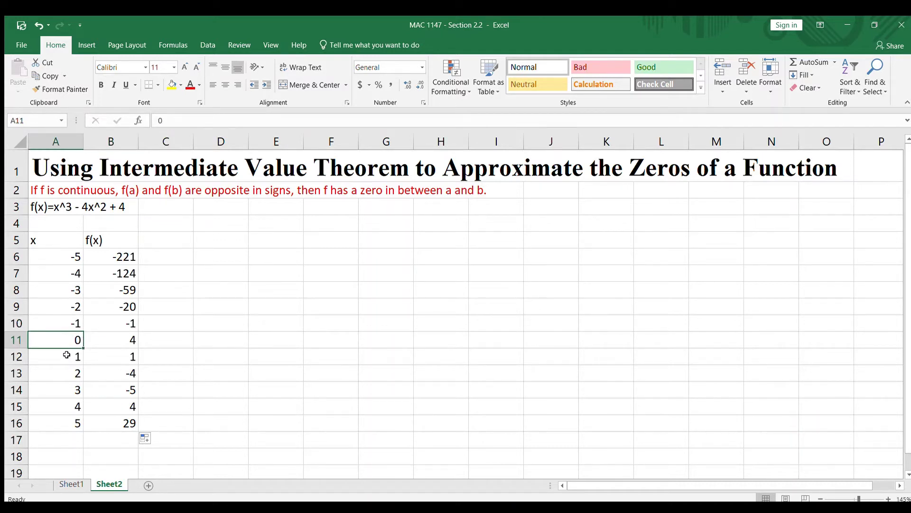
Compare the signs of f(x) at neighbouring x values from 1 to 4, focusing on rows 12 and 13, and recheck the other candidate intervals
click(67, 355)
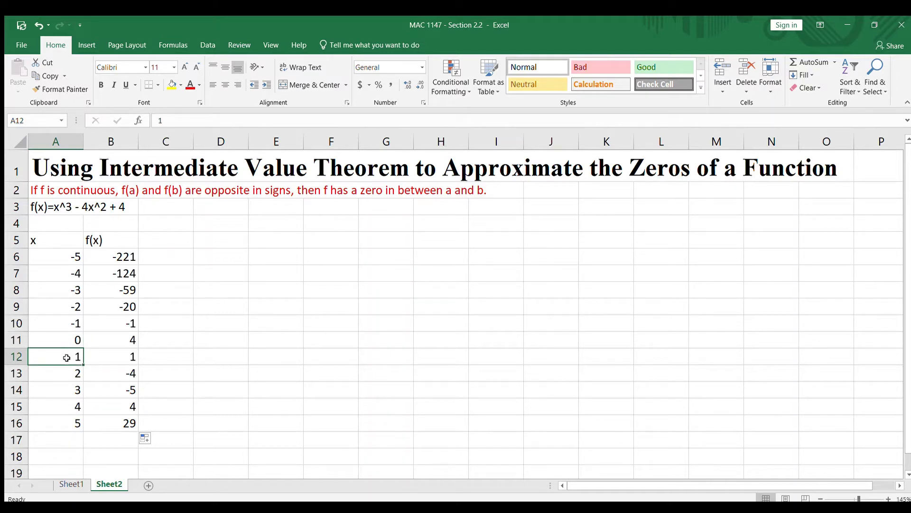
click(67, 372)
click(68, 357)
click(114, 360)
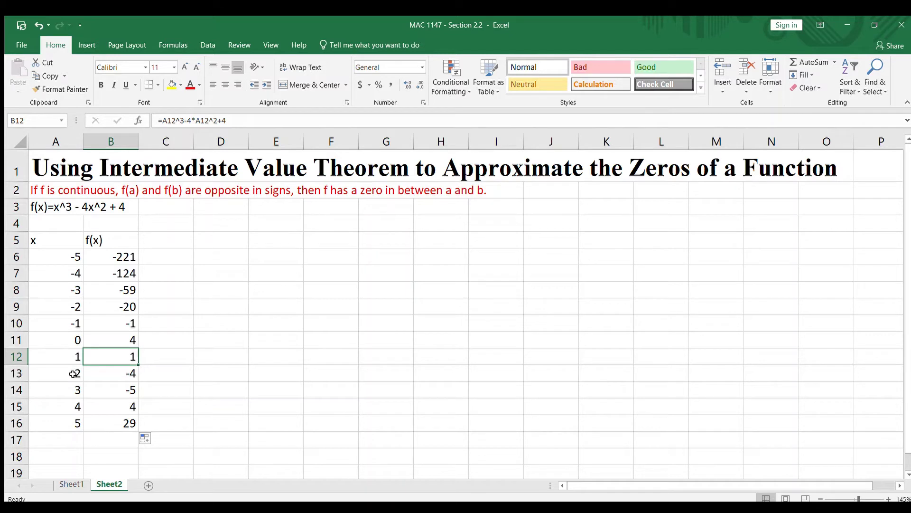
click(76, 374)
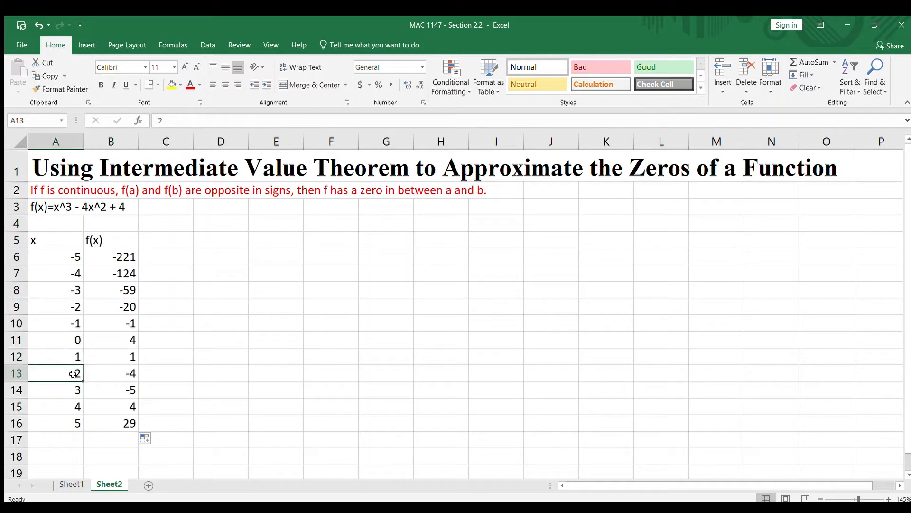
click(120, 374)
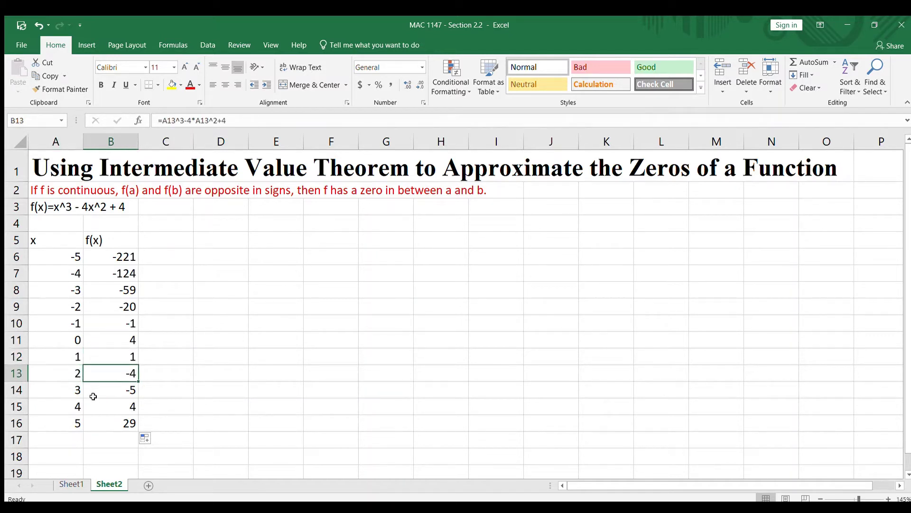
click(65, 393)
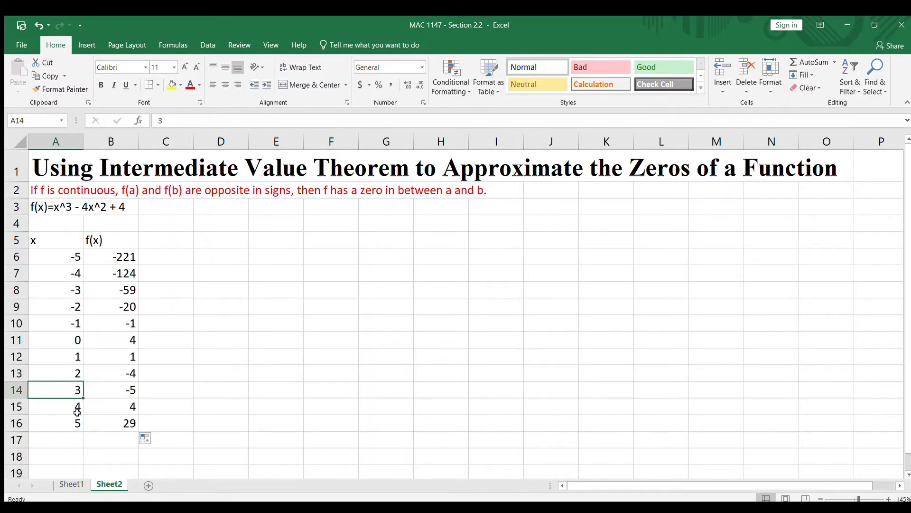
click(70, 355)
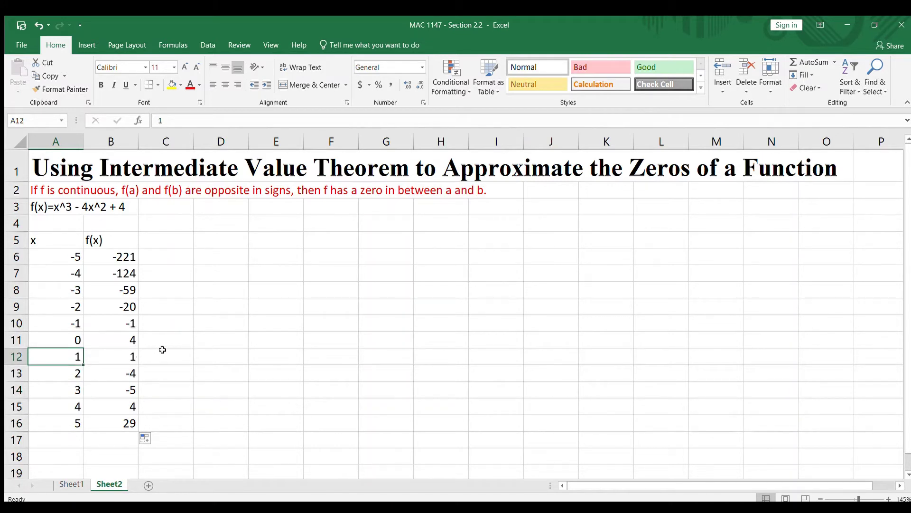
key(shift+Right)
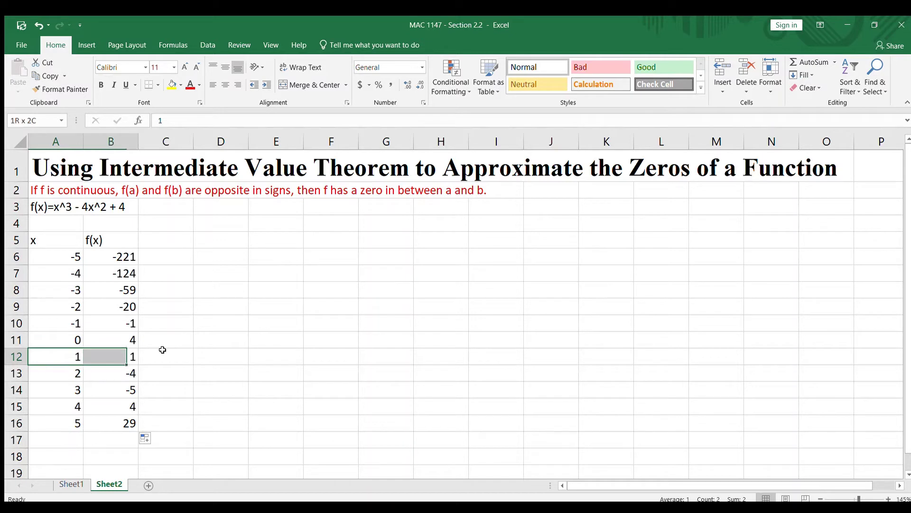
key(shift+Down)
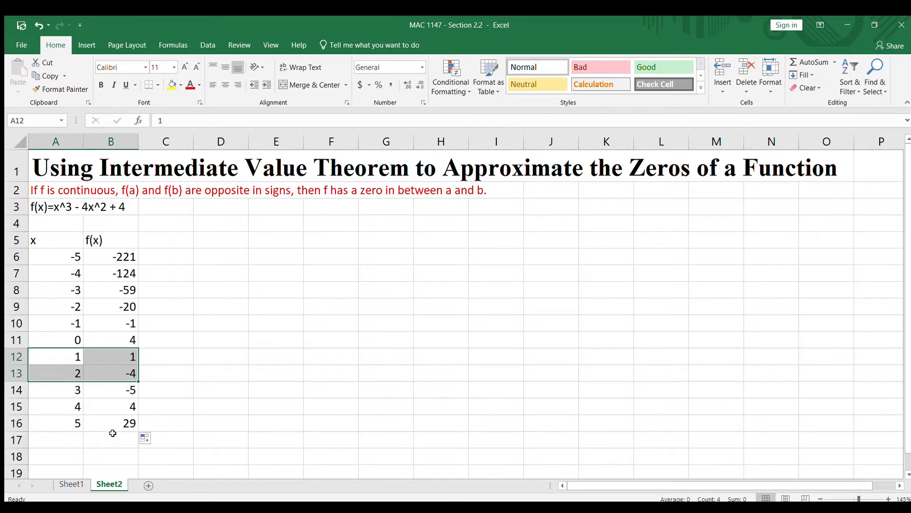
click(74, 324)
click(70, 335)
click(69, 389)
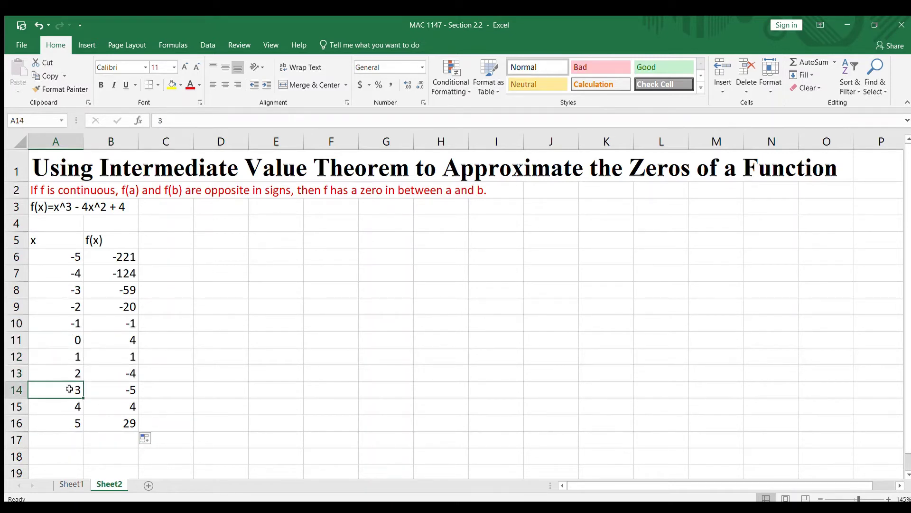
click(68, 401)
click(62, 356)
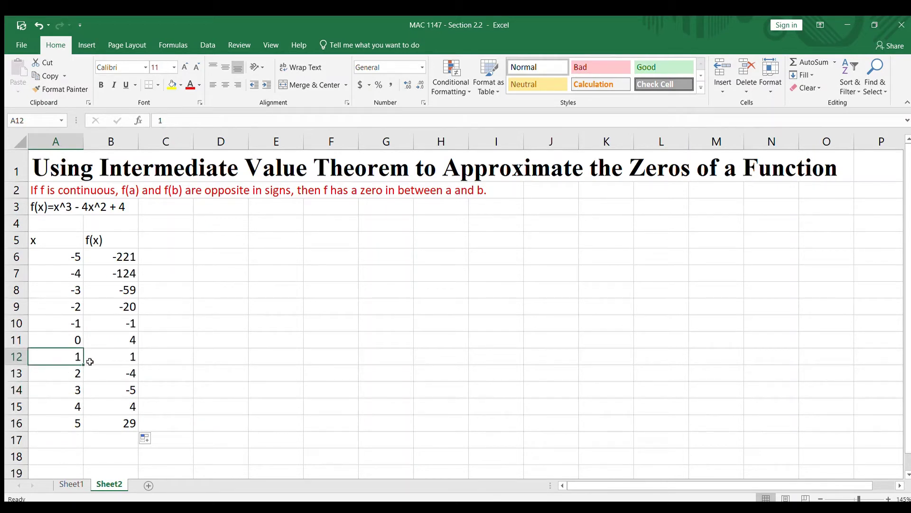
Copy the x and f(x) table in A5:B16 and paste it starting at D5
click(49, 243)
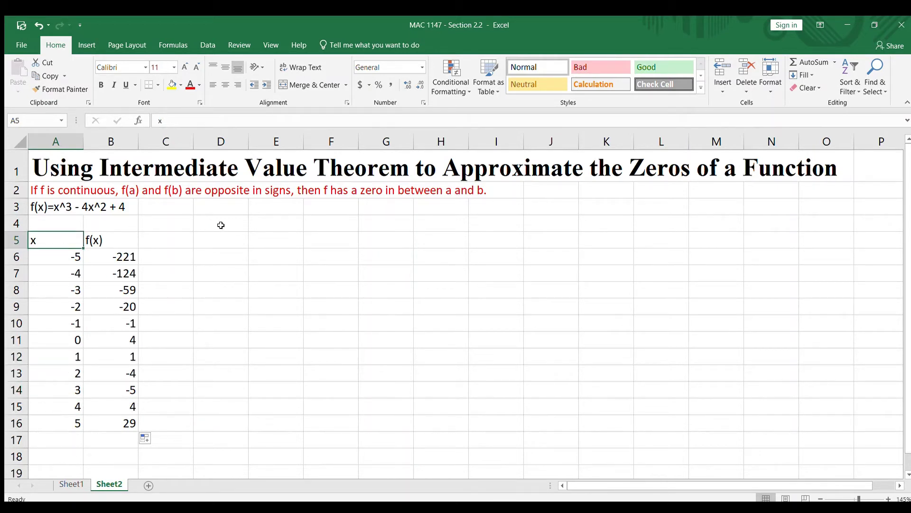
key(shift+Right)
key(shift+Down)
key(shift+Down)
key(shift+Down)
key(shift+Down)
key(shift+Down)
key(shift+Down)
key(shift+Down)
key(shift+Down)
key(shift+Down)
key(shift+Down)
key(shift+Down)
key(shift+Down)
key(shift+Down)
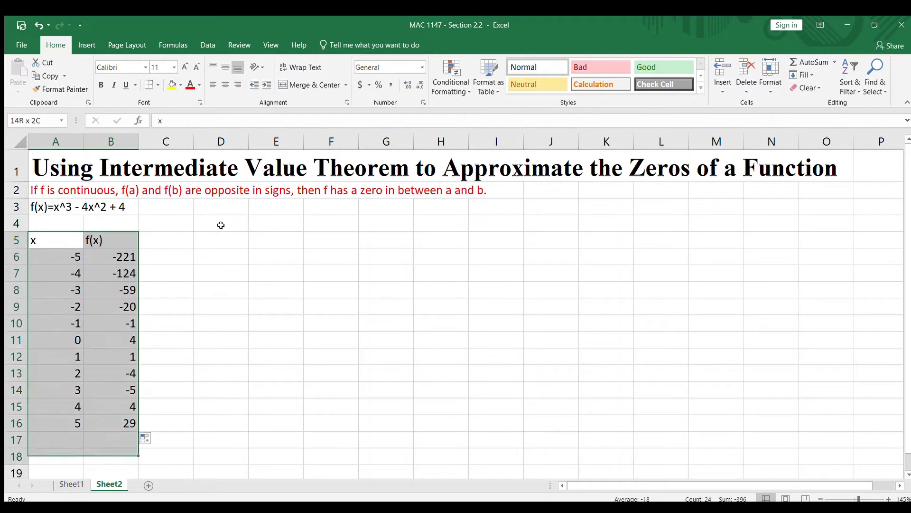
key(shift+Up)
key(shift+Up)
key(ctrl+c)
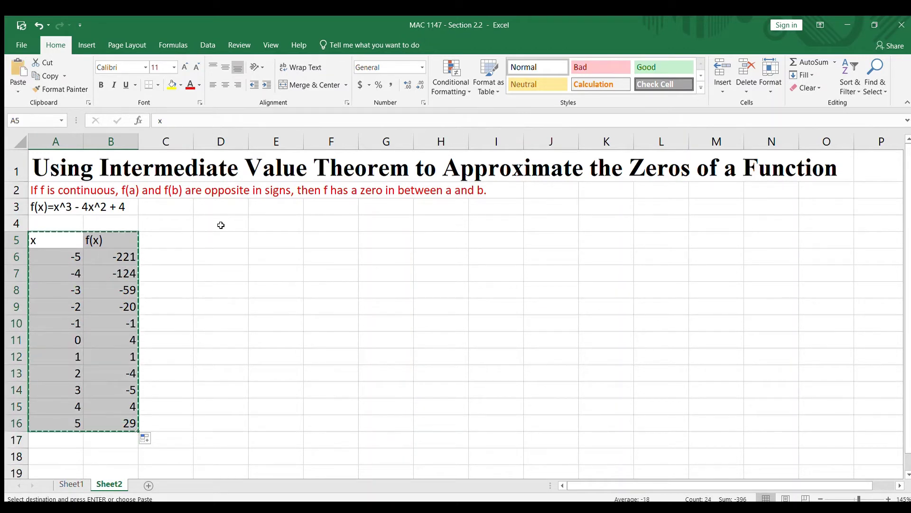
click(209, 241)
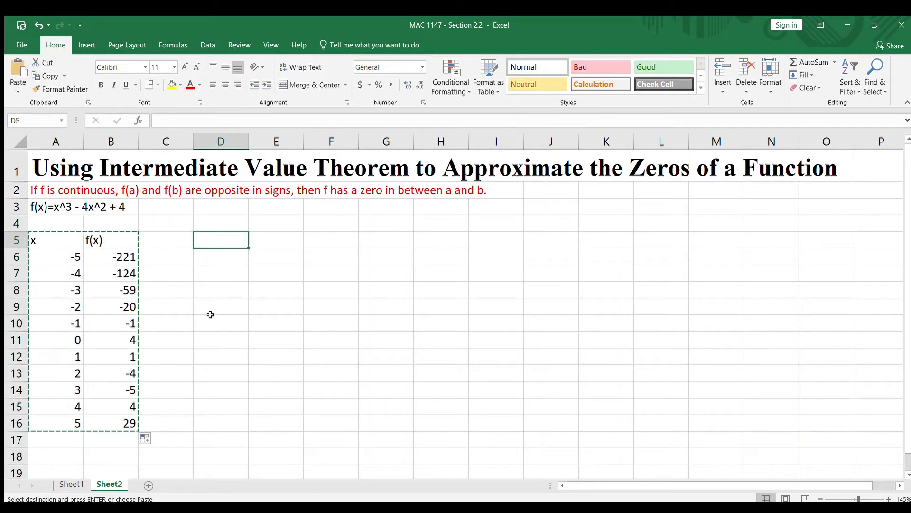
key(ctrl+v)
key(Escape)
key(Down)
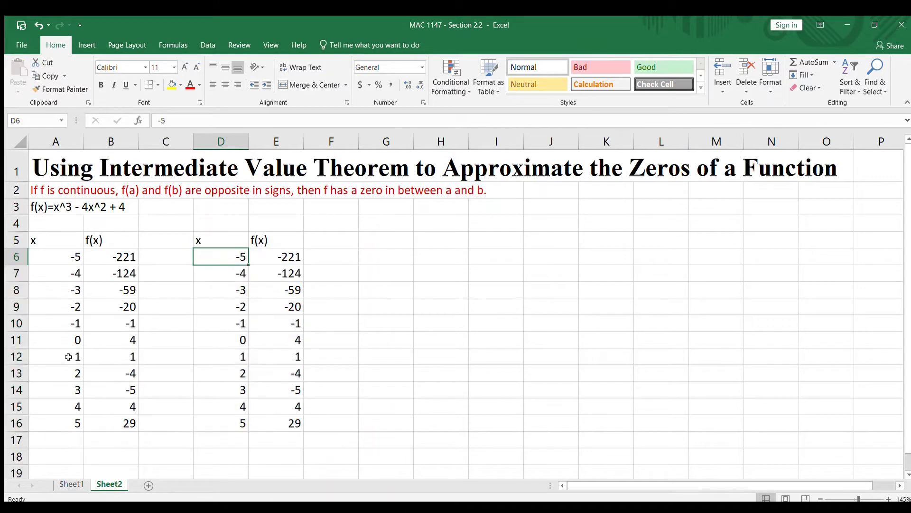
Set the endpoints of the second table's x column to 1 in D6 and 2 in D16
click(67, 355)
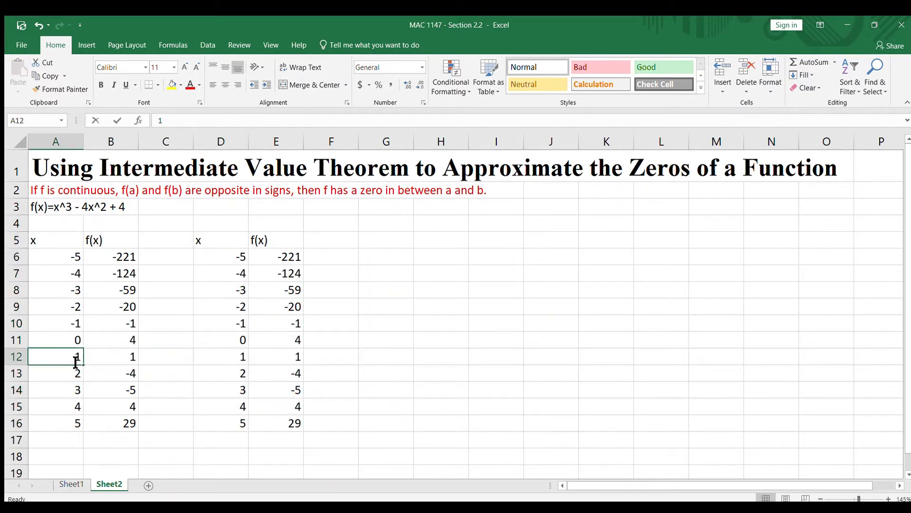
key(Return)
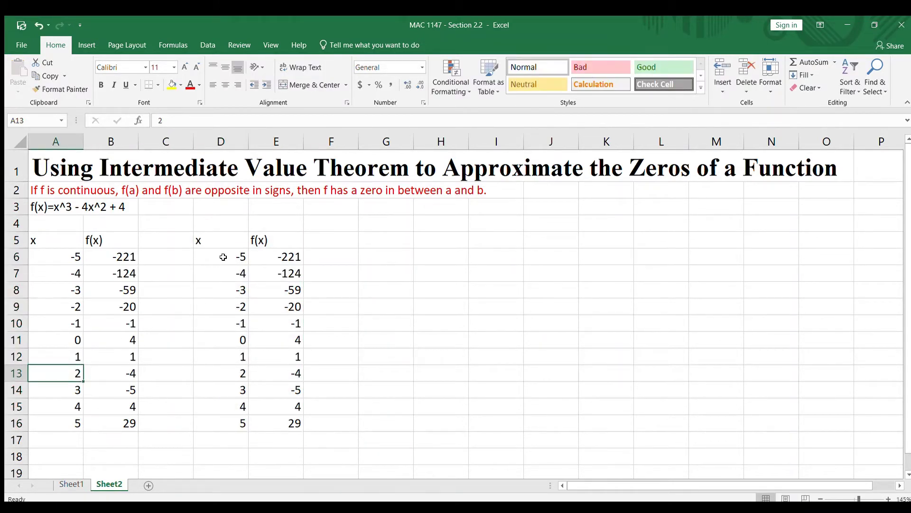
click(239, 255)
text(1)
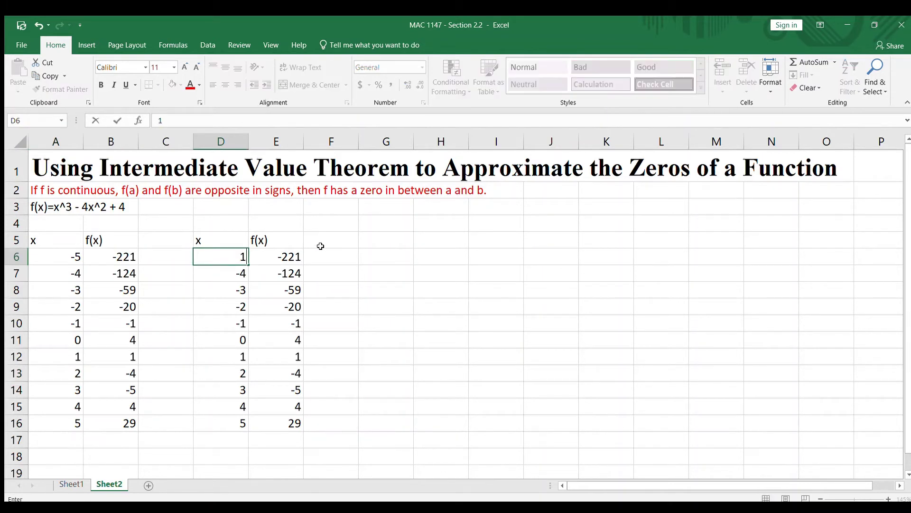
click(227, 420)
text(2)
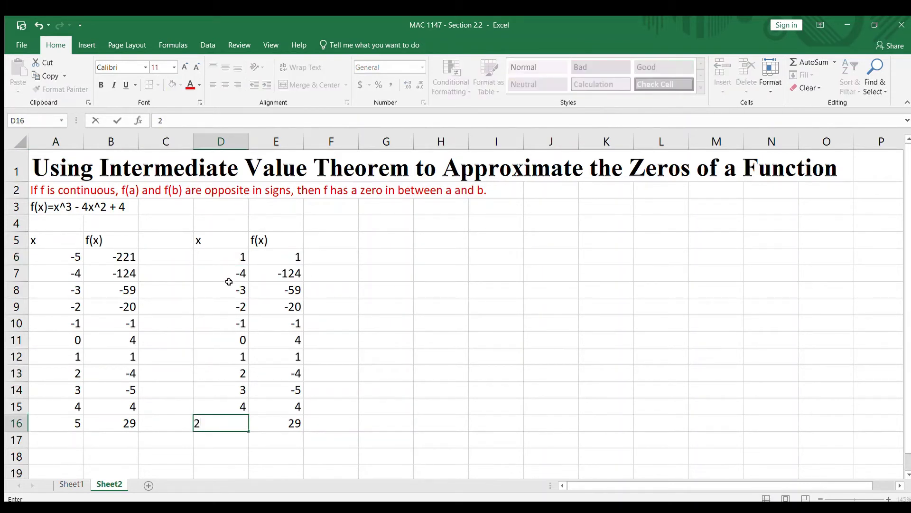
Enter 1.1 in D7 and 1.2 in D8, then extend the series from D6:D8 down to D16
click(230, 274)
text(1)
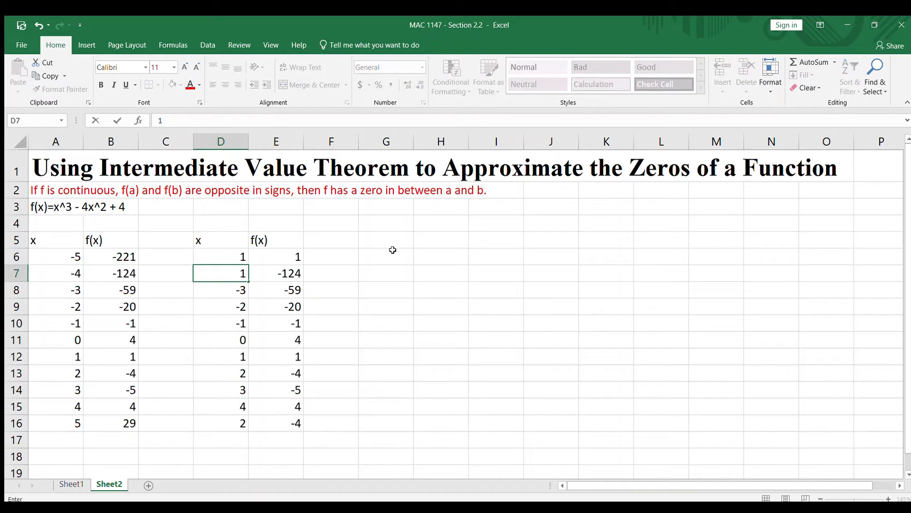
text(.1)
key(Return)
text(1.2)
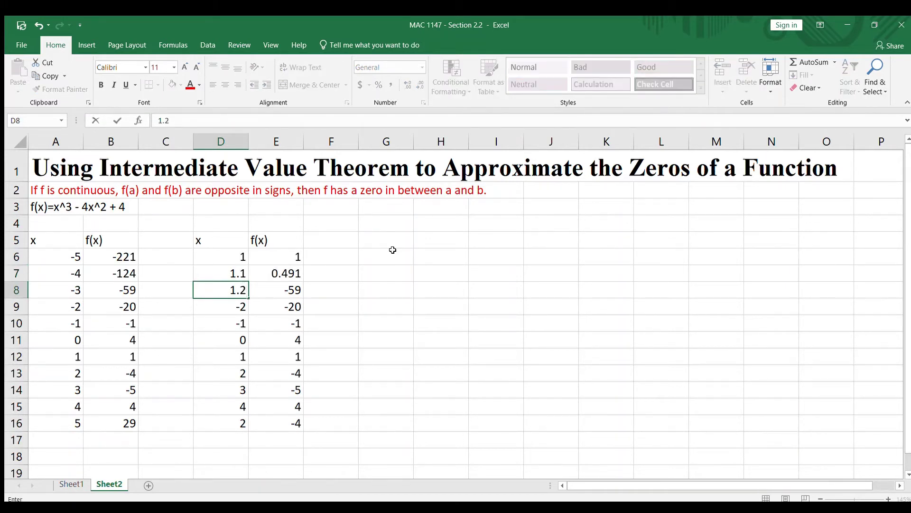
key(Return)
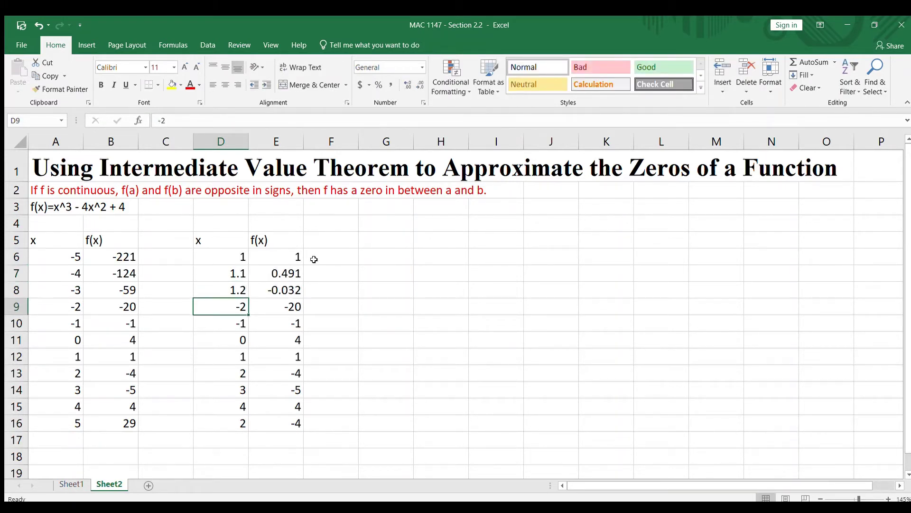
click(231, 254)
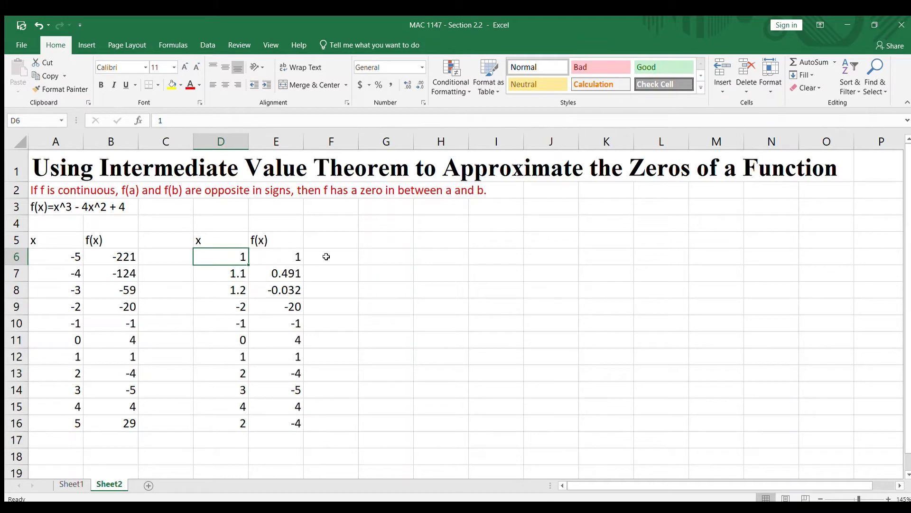
key(shift+Down)
key(shift+Down)
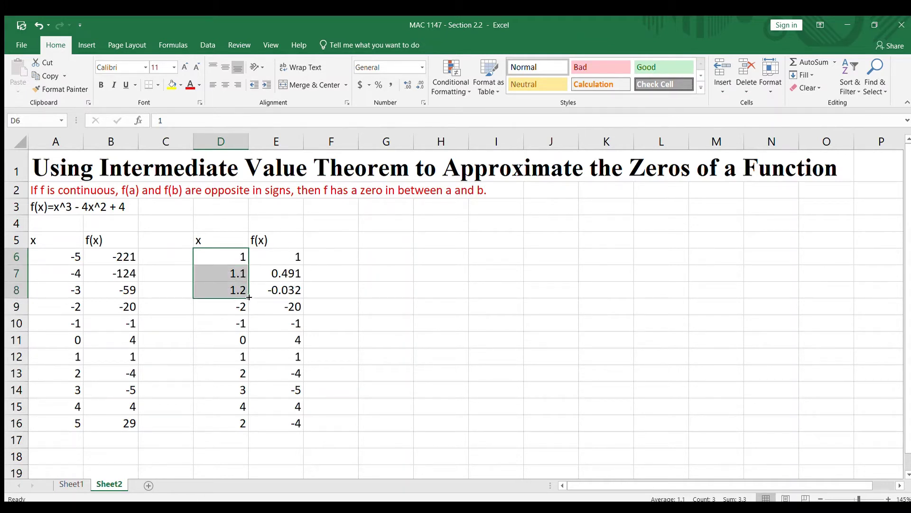
drag(250, 297, 246, 425)
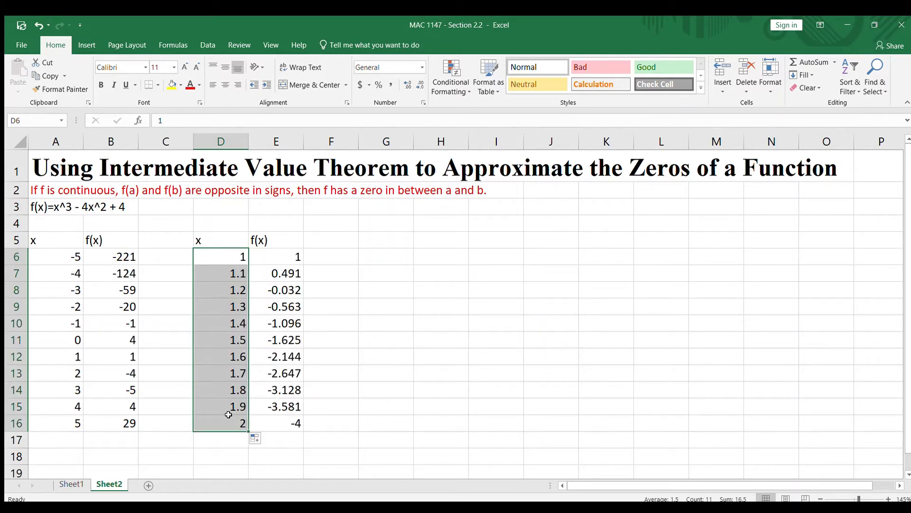
Examine the second table's f(x) column for a sign change, comparing rows 7 and 8 with their x values
click(288, 270)
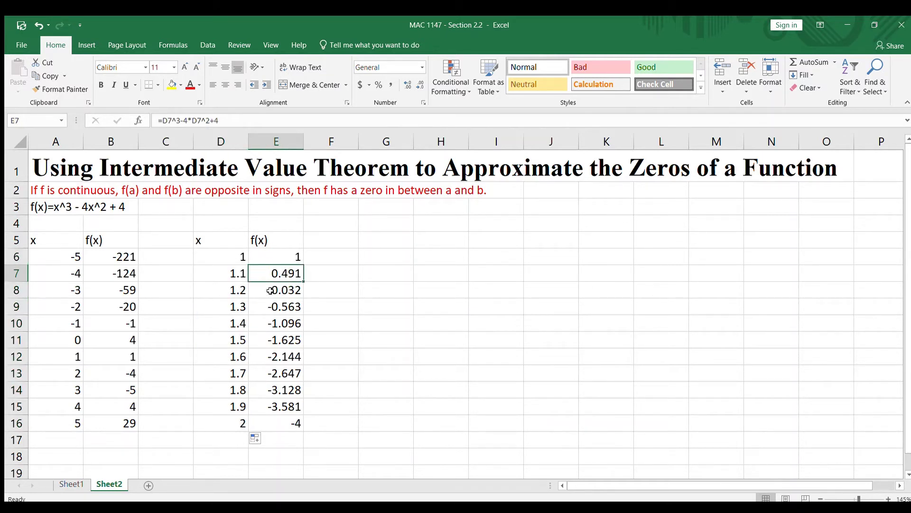
key(ctrl+Down)
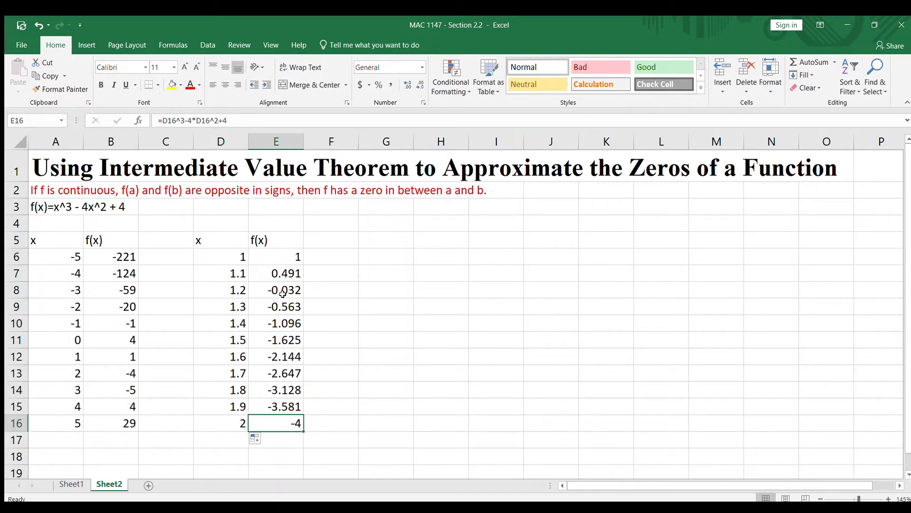
click(272, 271)
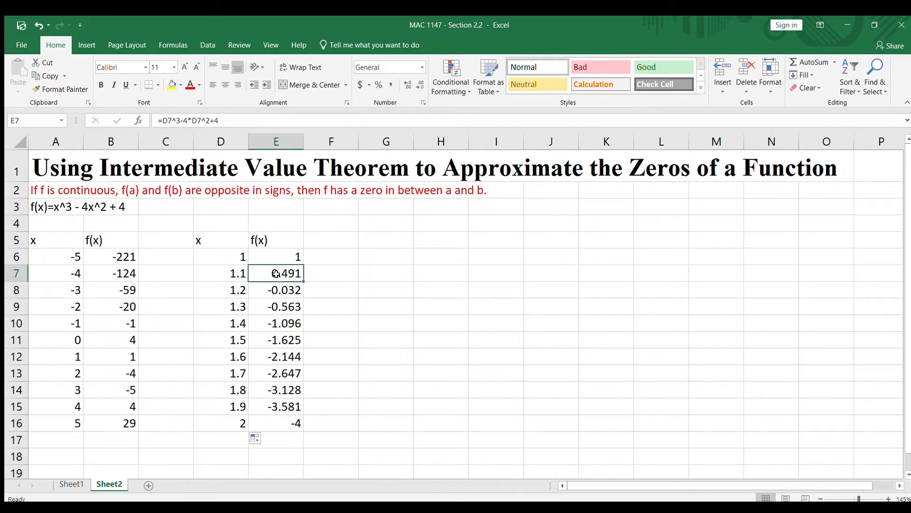
click(228, 272)
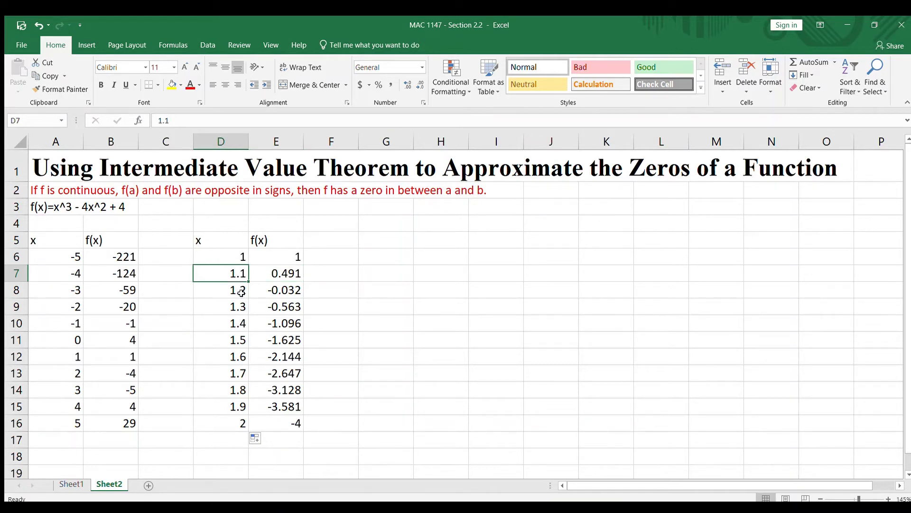
click(238, 291)
click(277, 275)
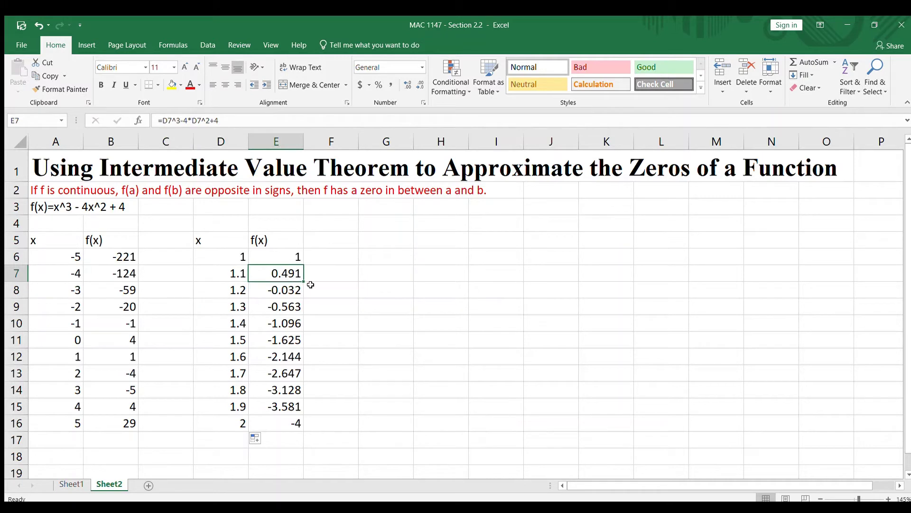
key(shift+Down)
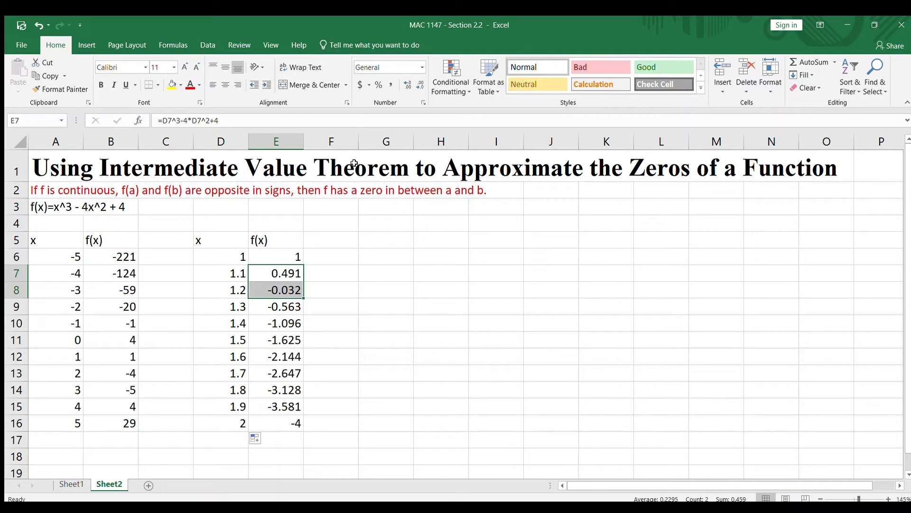
key(Left)
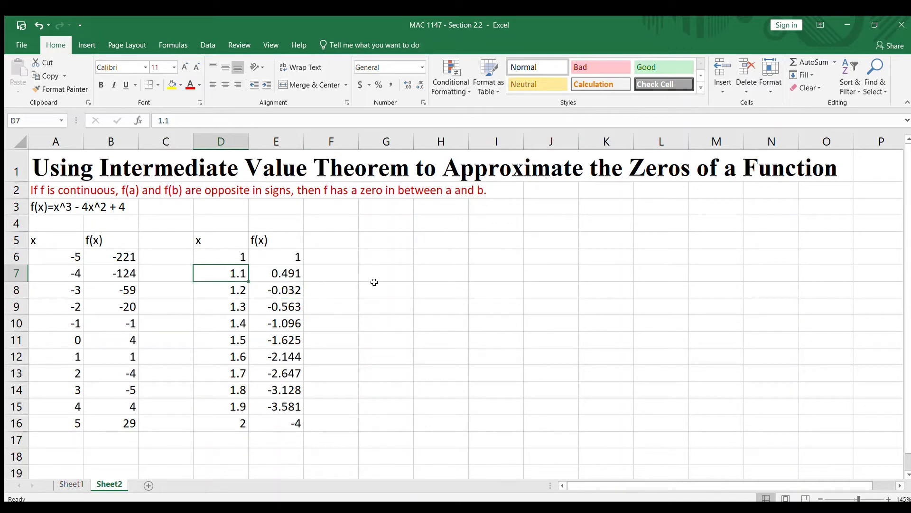
click(221, 290)
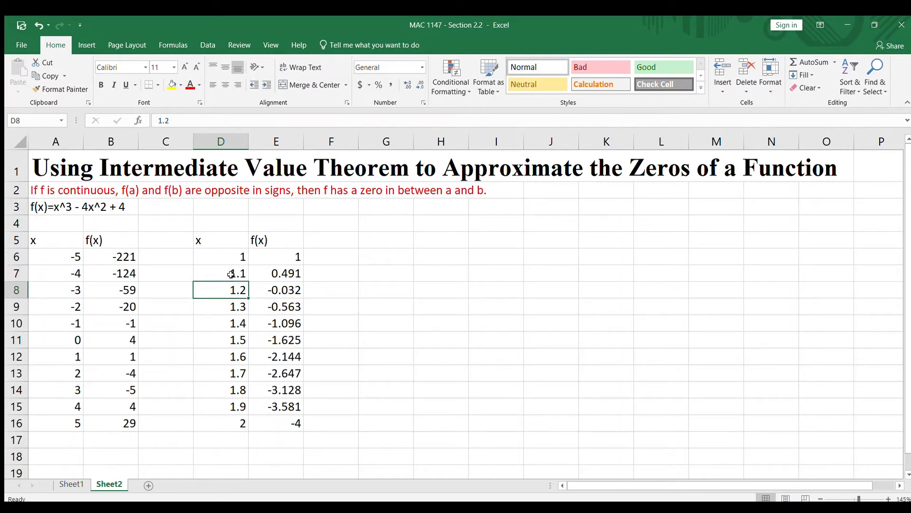
click(233, 278)
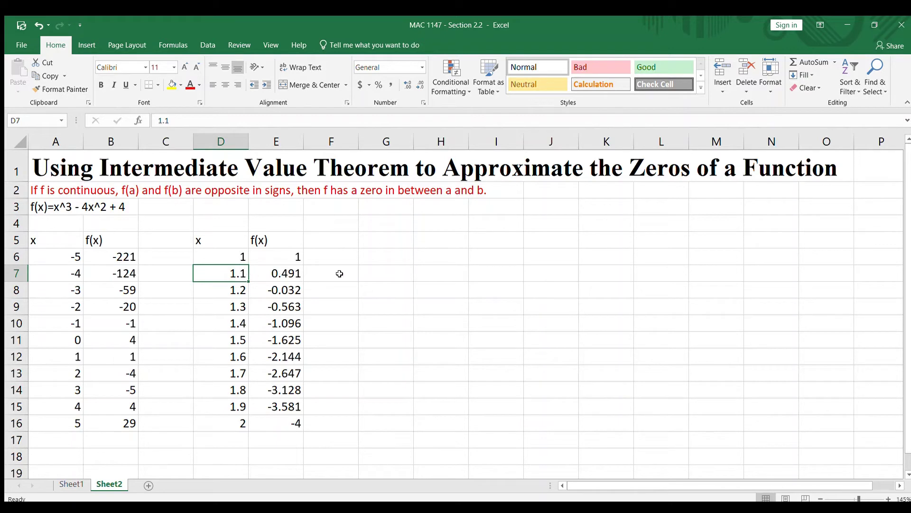
Copy the second table in D5:E16 and paste it starting at G5
click(229, 243)
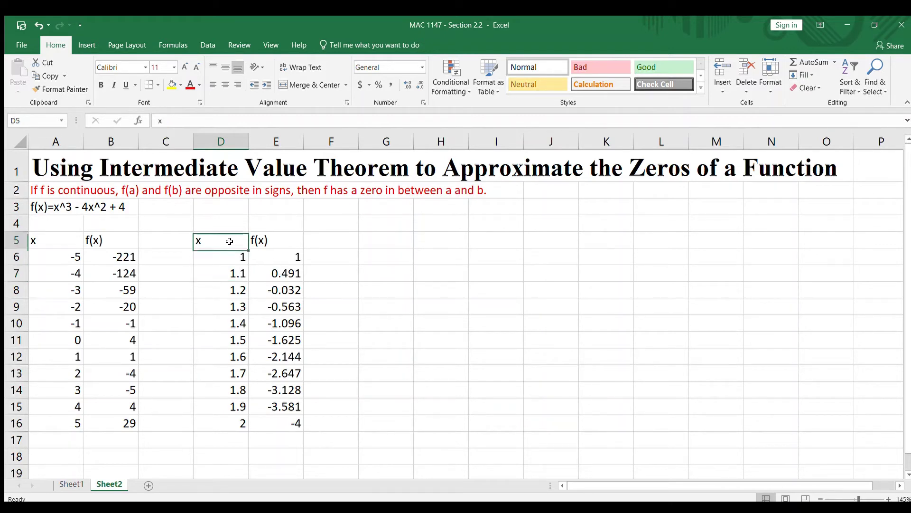
key(shift+Right)
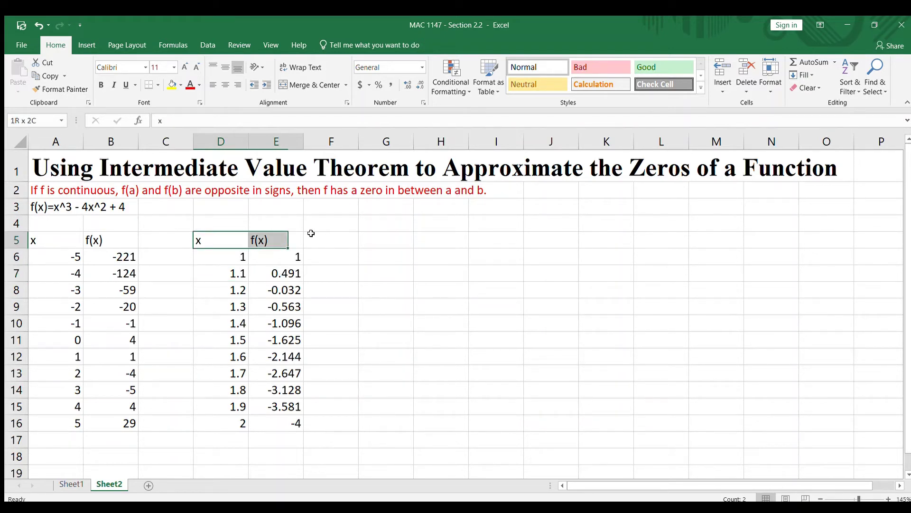
key(shift+Down)
key(shift+Down)
key(shift+Down)
key(shift+Down)
key(shift+Down)
key(shift+Down)
key(shift+Down)
key(shift+Down)
key(shift+Down)
key(shift+Down)
key(shift+Down)
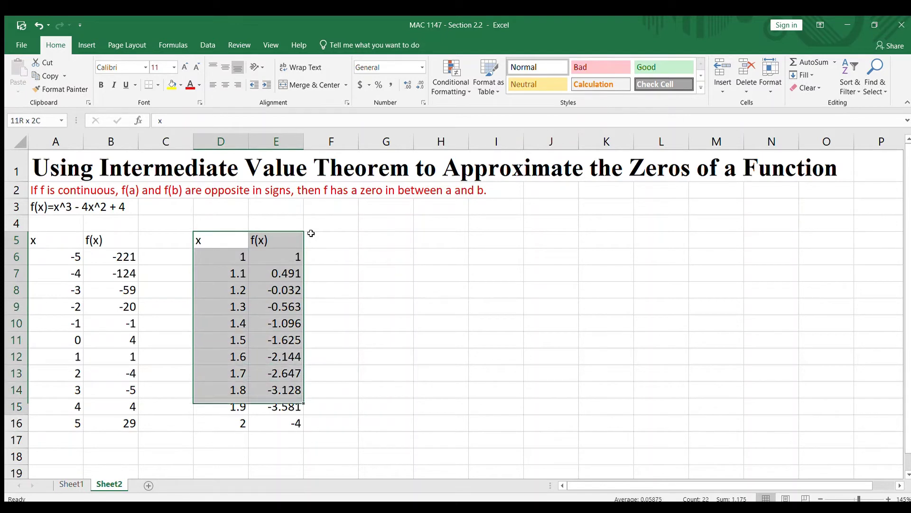
key(ctrl+c)
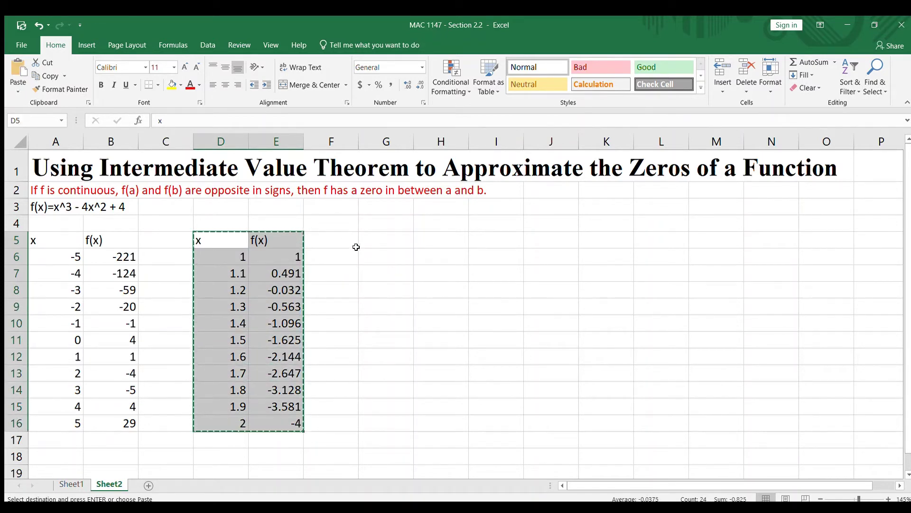
click(375, 245)
key(ctrl+v)
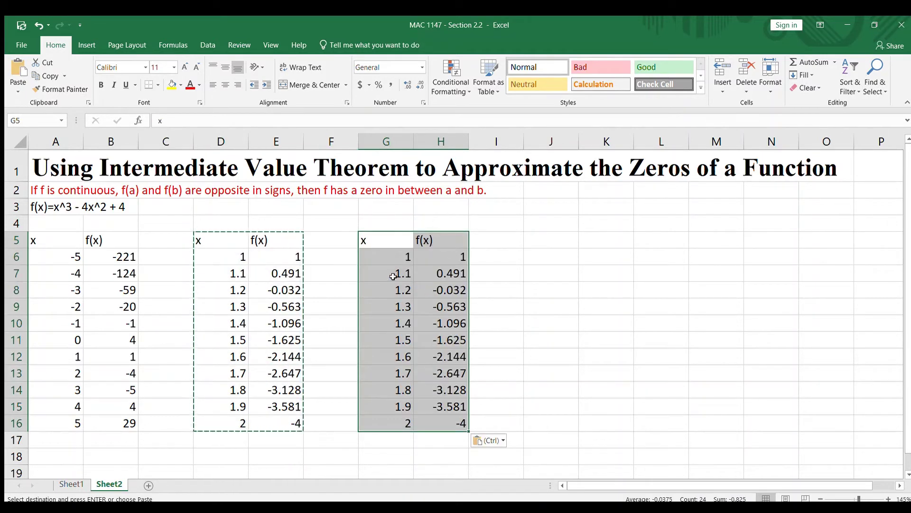
Enter 1.1 in G6, 1.2 in G16 and 1.11 in G7, then extend the 0.01-step series down to G16
click(235, 274)
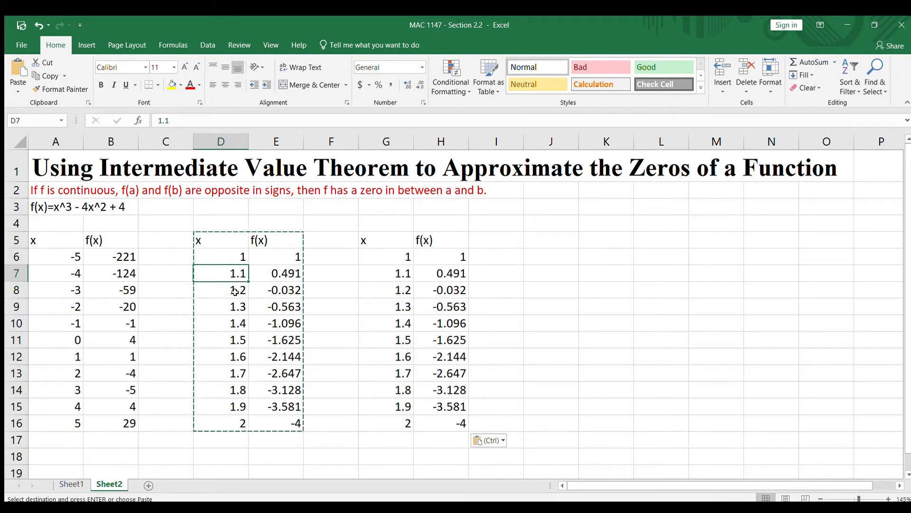
click(399, 273)
key(Return)
text(1)
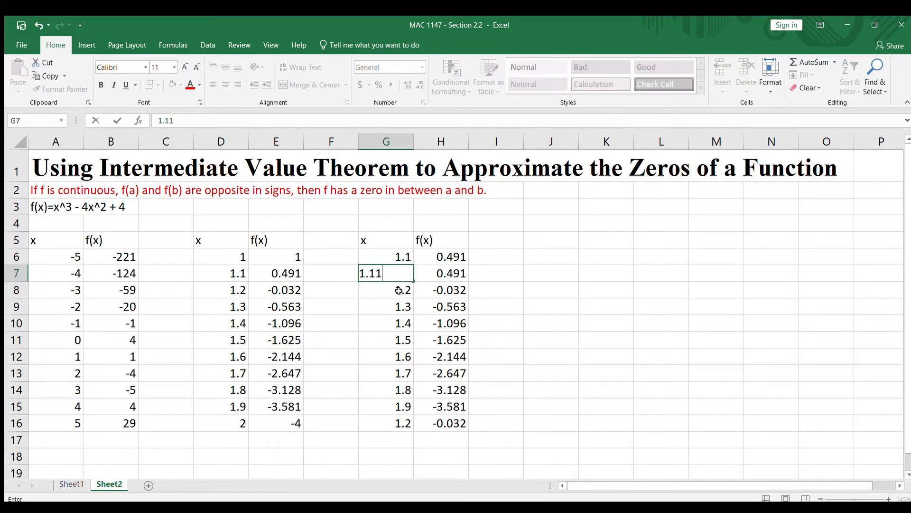
key(Return)
drag(399, 257, 412, 428)
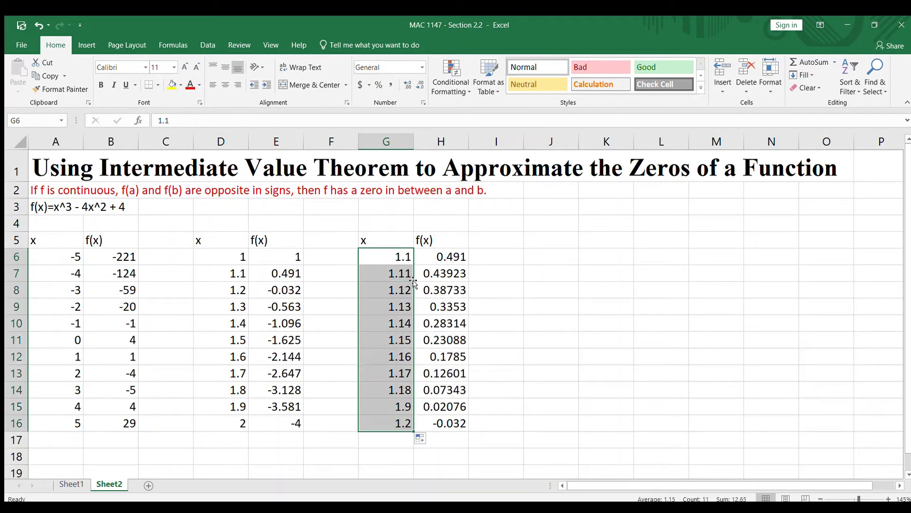
Examine the third table's f(x) column for a sign change, comparing rows 15 and 16 with their x values
click(461, 273)
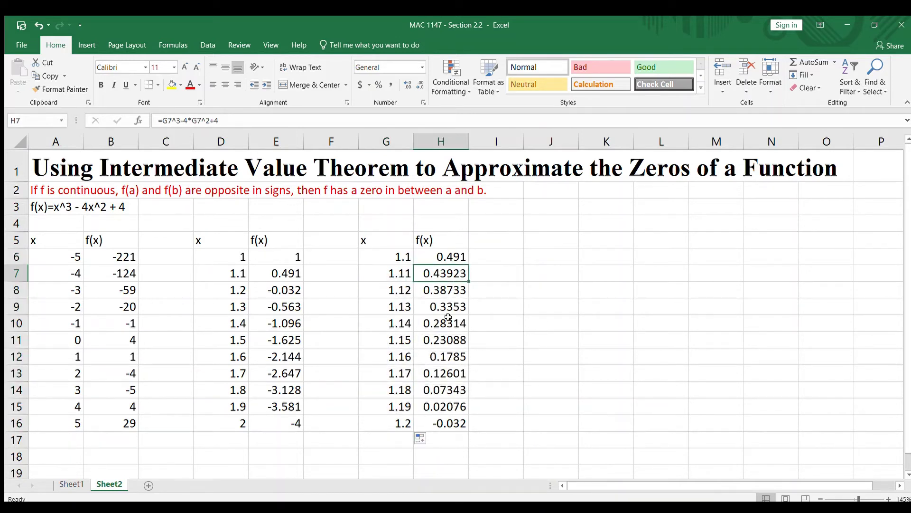
click(447, 404)
key(Left)
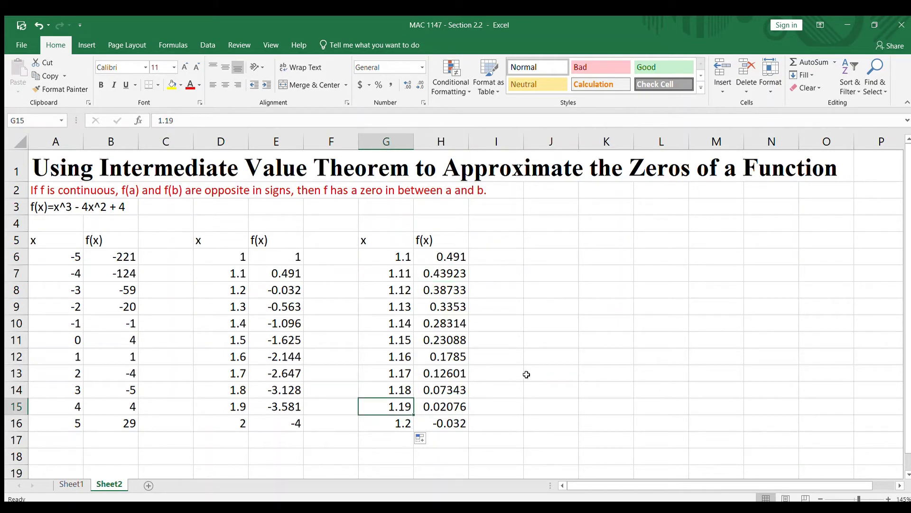
key(Down)
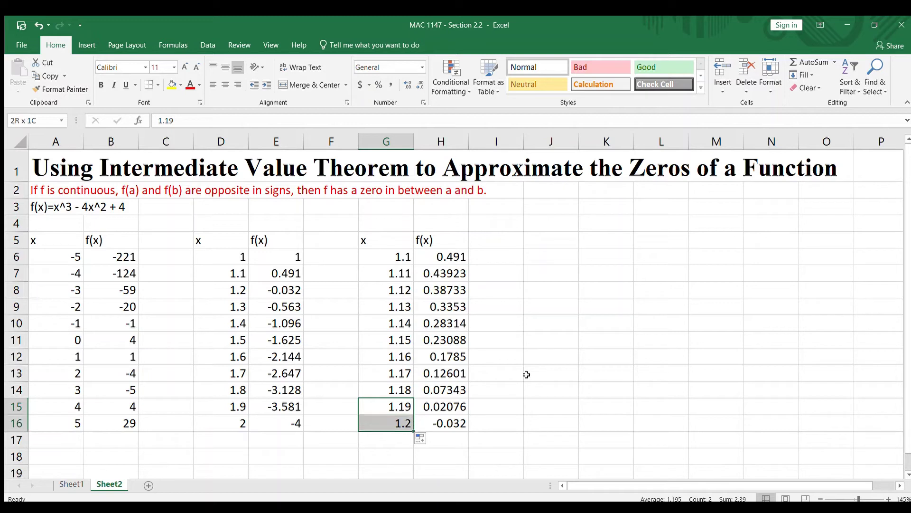
Compare the third table's f(x) values in H15 and H16 with their x values in G15 and G16
key(Up)
key(Right)
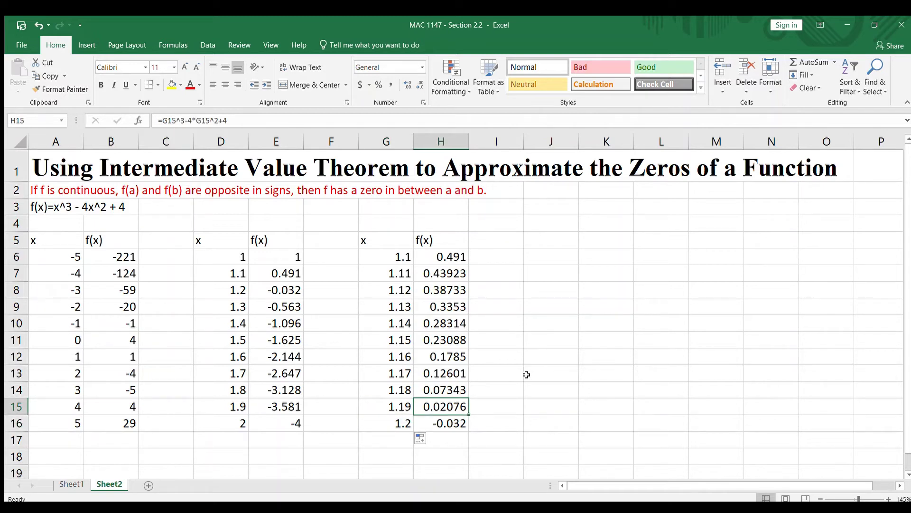
key(Left)
key(Right)
key(Down)
key(Left)
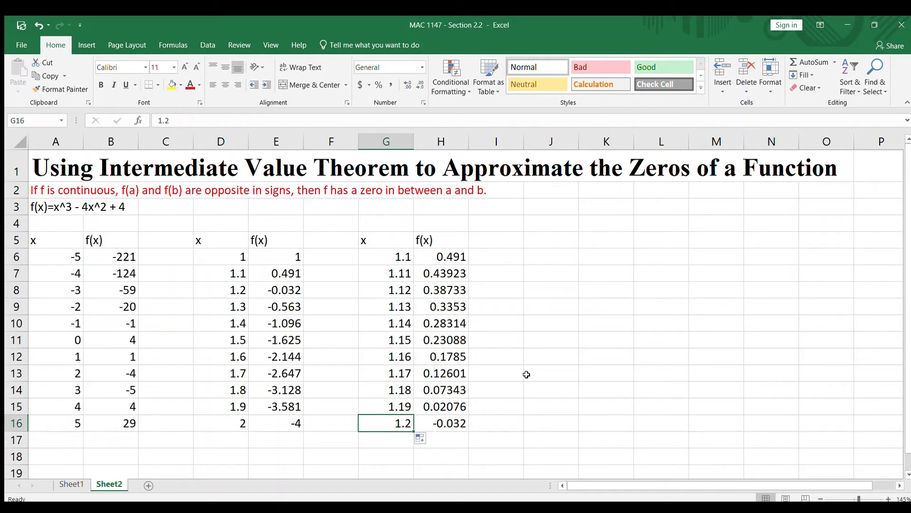
key(Right)
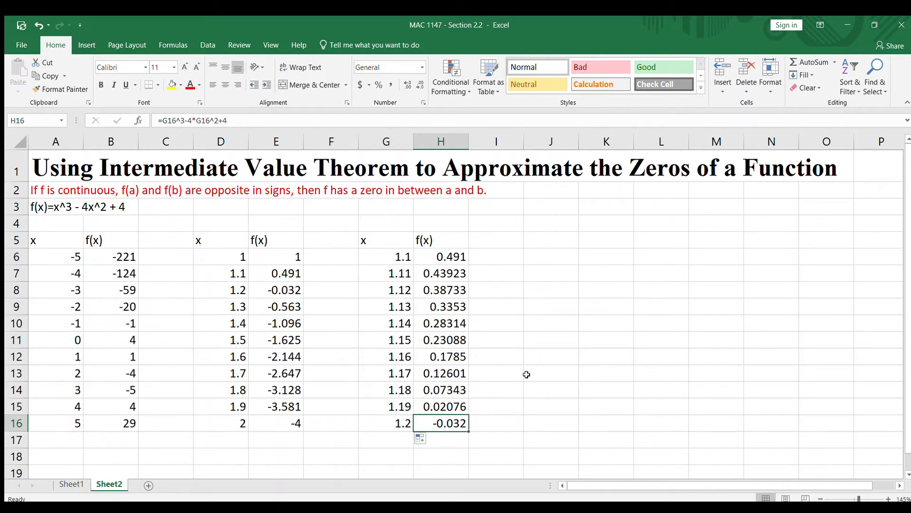
key(Left)
key(Up)
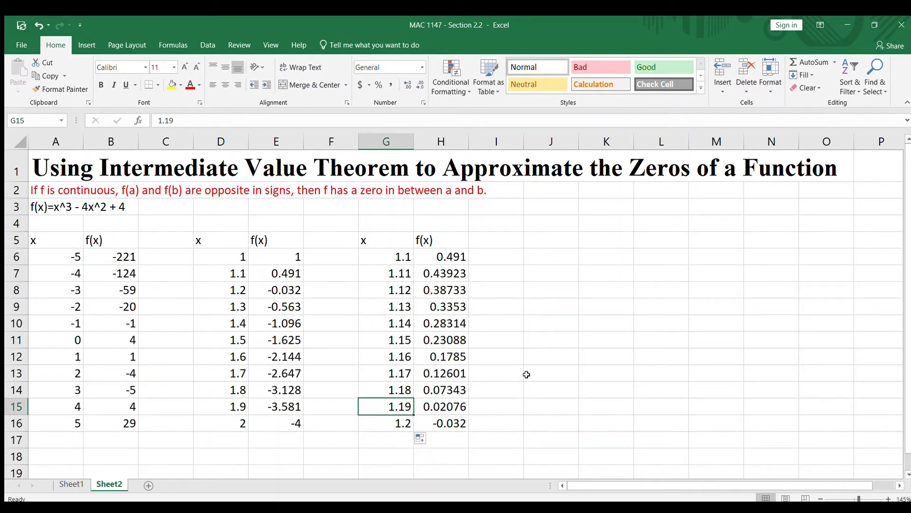
Copy the third table in G5:H16 and paste it starting at J5
key(Up)
key(Up)
key(Up)
key(Up)
key(Up)
key(Up)
key(Up)
key(Up)
key(Up)
key(Up)
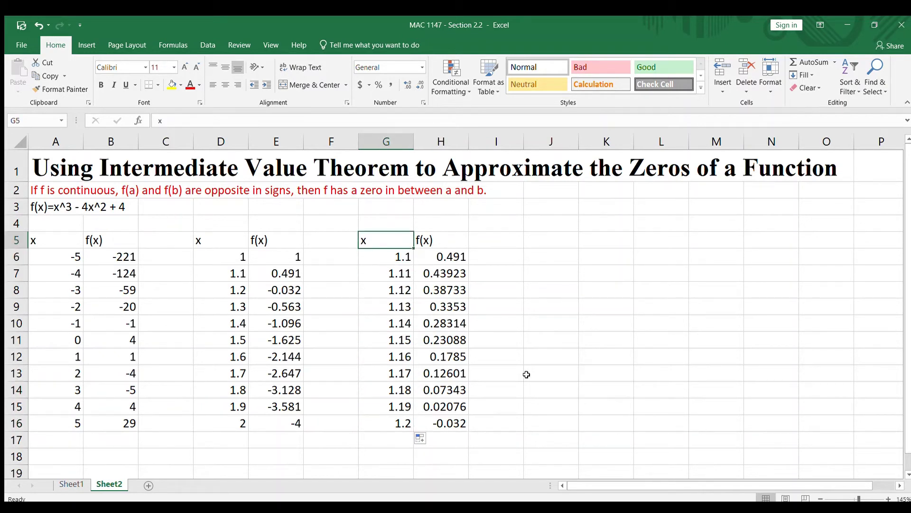
key(shift+Right)
key(ctrl+shift+Down)
key(ctrl+c)
click(555, 241)
key(ctrl+v)
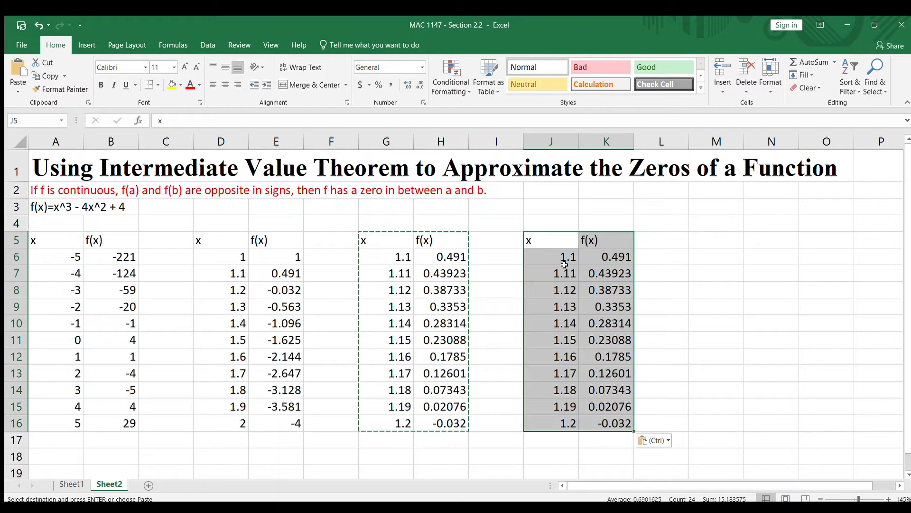
click(494, 321)
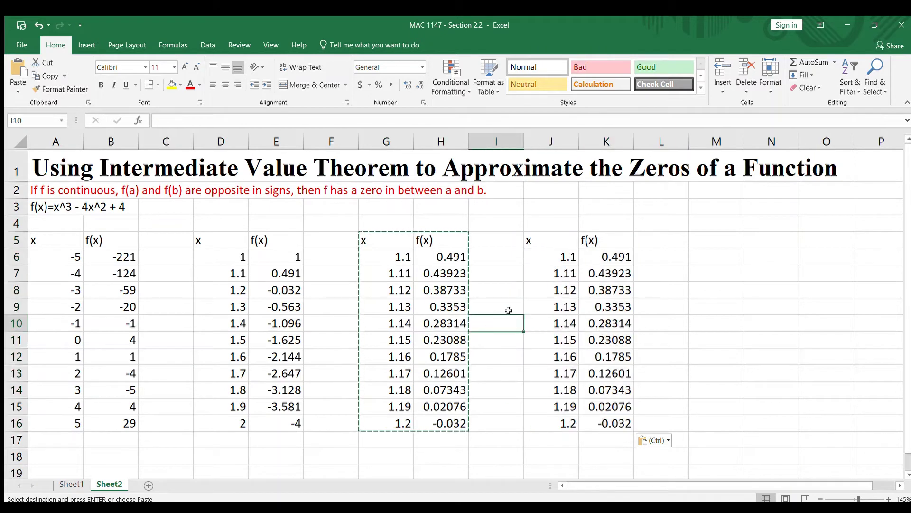
Enter 1.19 in J6 and fill the x column in 0.001 steps down to 1.2 in J16
click(395, 409)
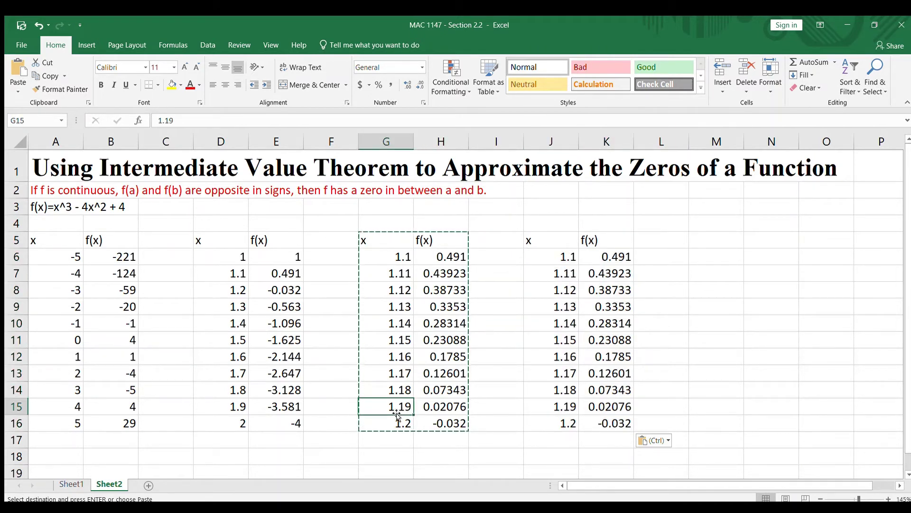
click(550, 260)
text(1.19)
click(716, 390)
Examine the fourth table's f(x) column for a sign change, comparing rows 9 and 10 with their x values
click(613, 261)
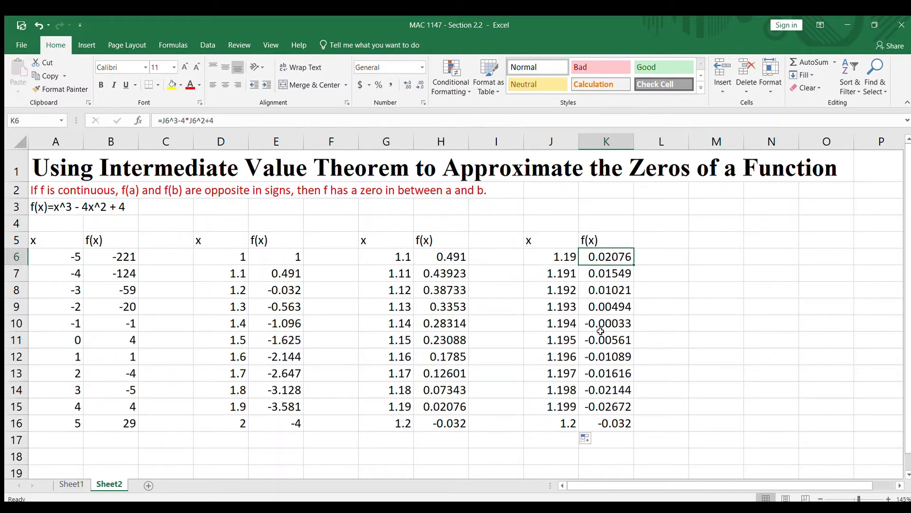
click(605, 309)
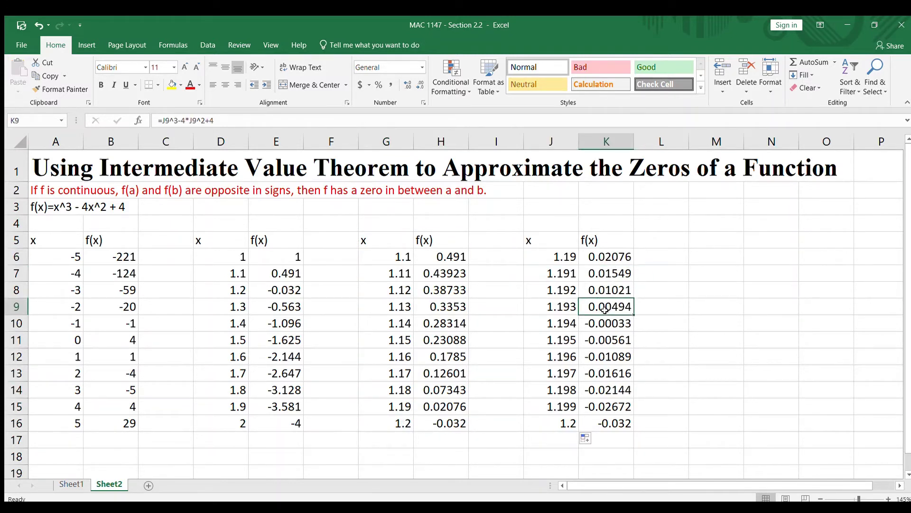
click(603, 324)
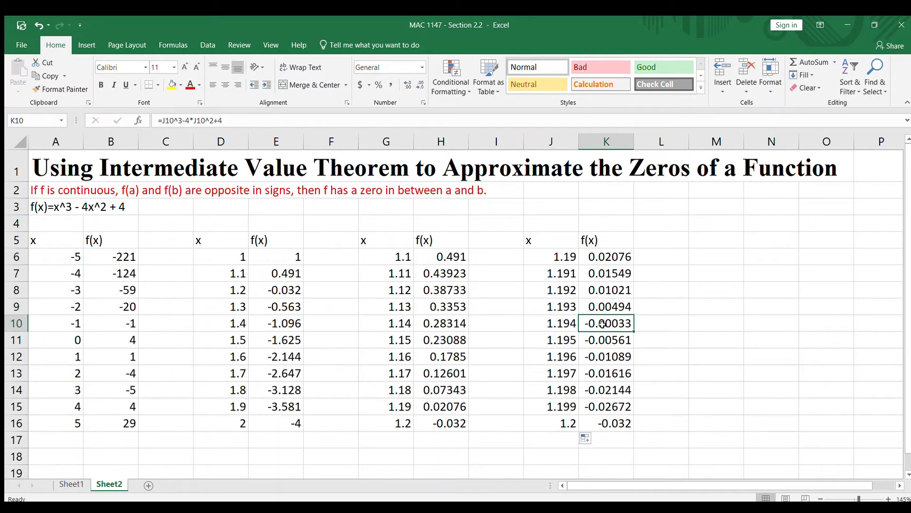
click(564, 309)
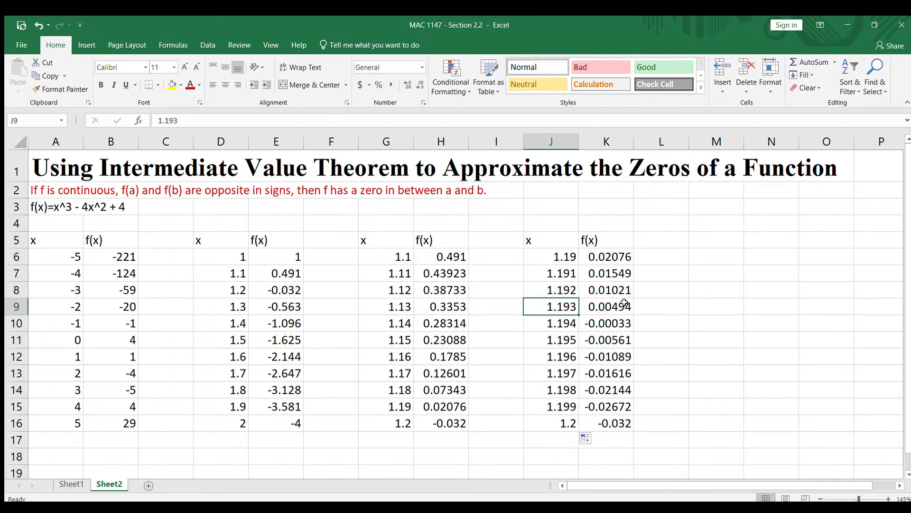
key(shift+Down)
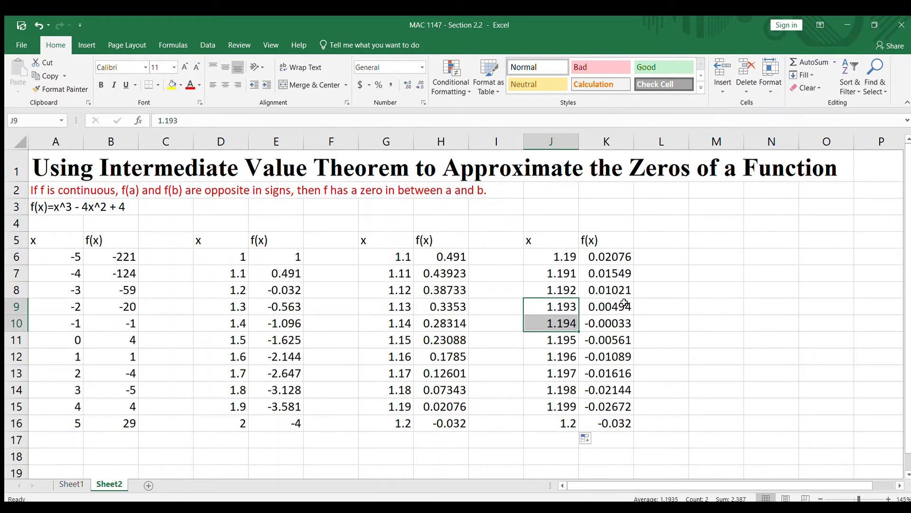
key(shift+Up)
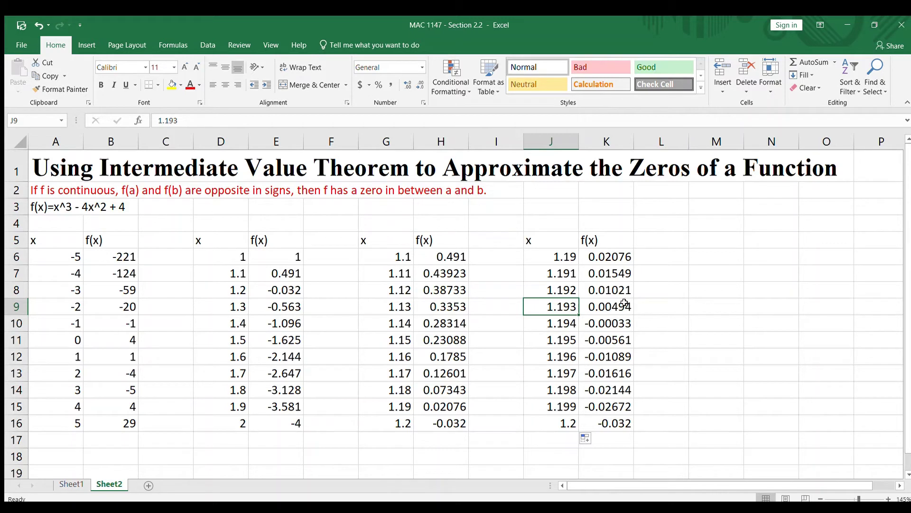
key(shift+Down)
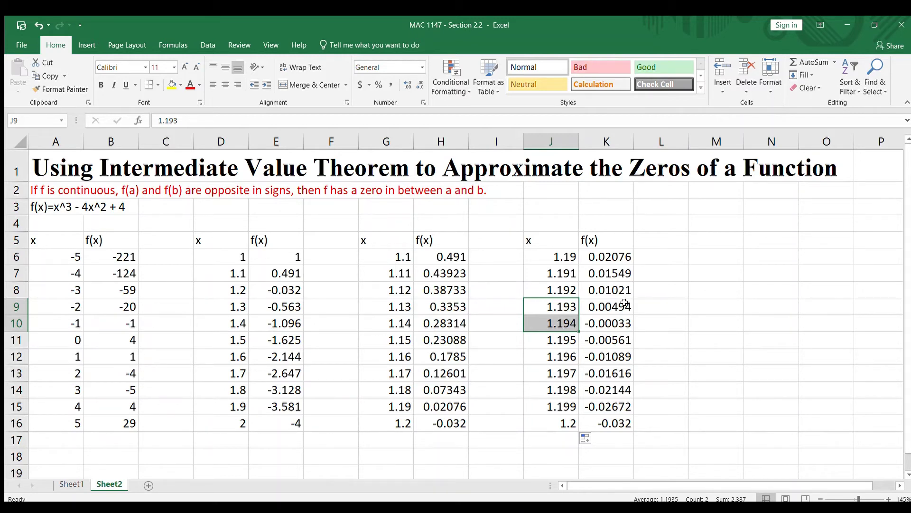
Copy the fourth table in J5:K16 to M5 and fill M6:M16 from 1.193 to 1.194 in 0.0001 steps
click(556, 232)
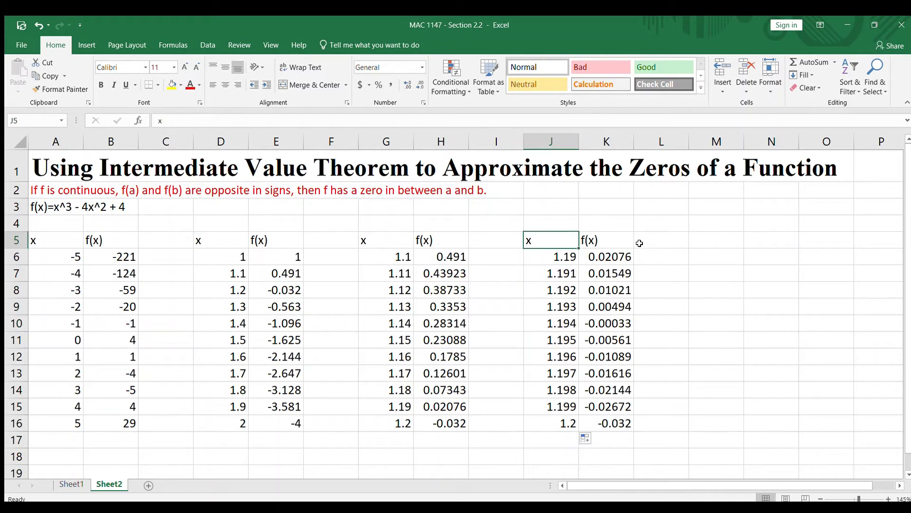
drag(556, 232, 613, 240)
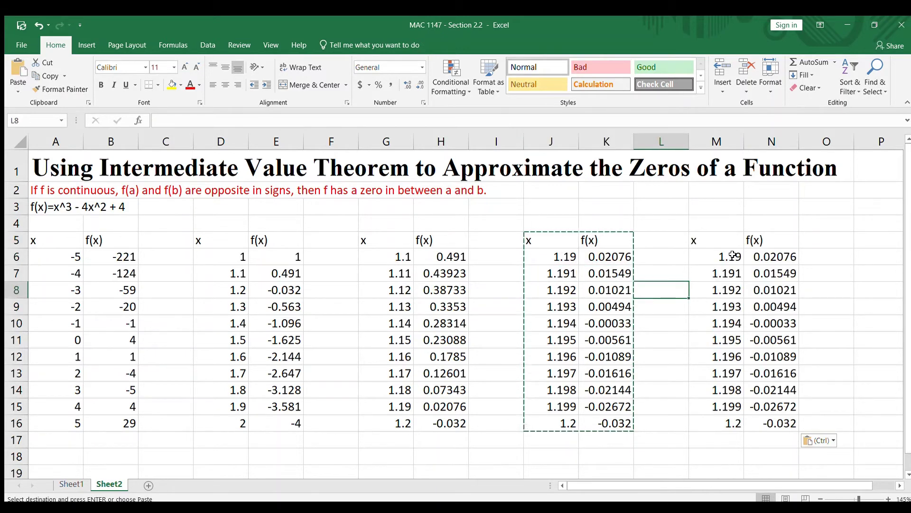
click(731, 256)
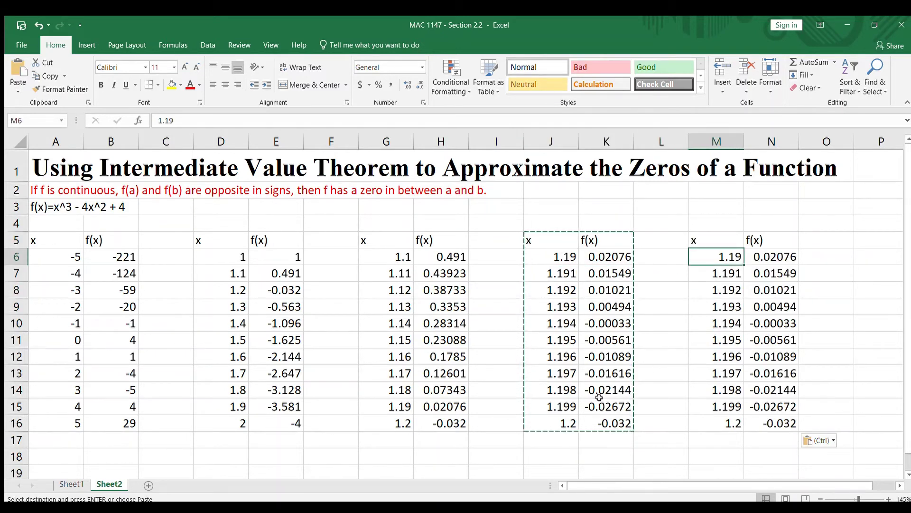
double_click(564, 309)
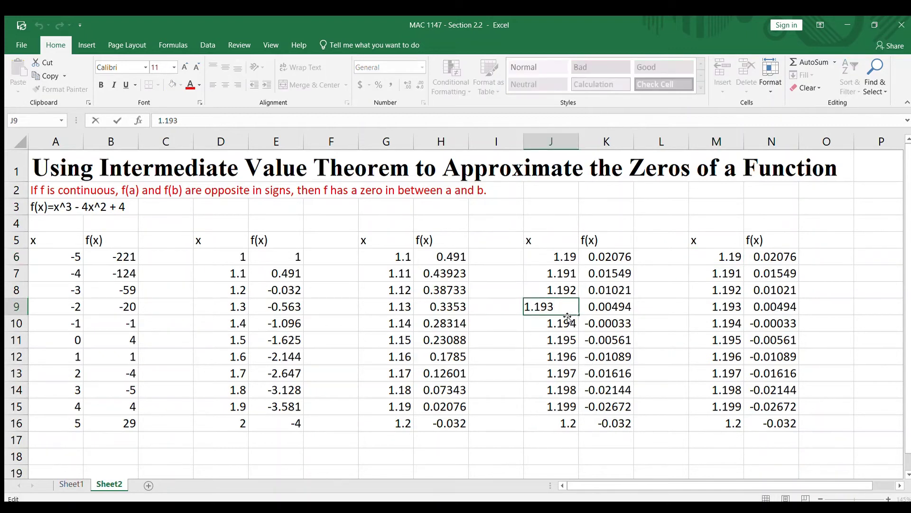
key(Return)
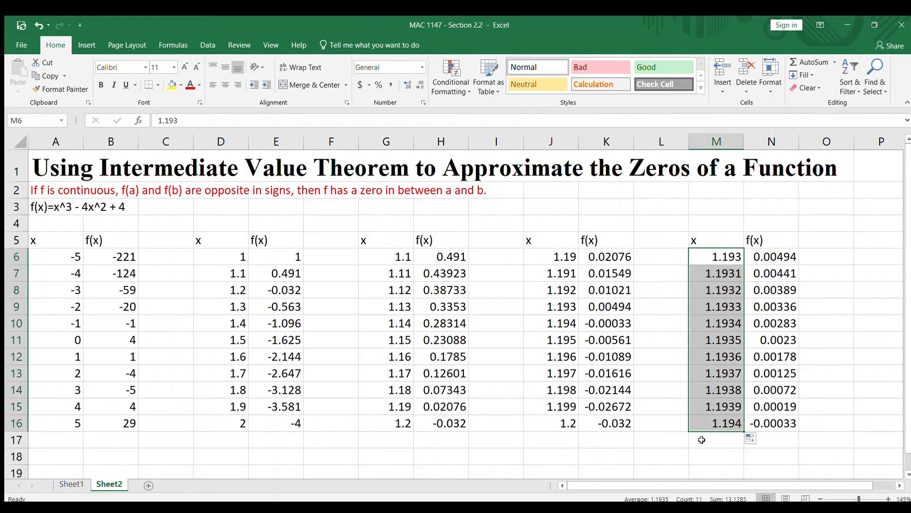
Examine the fifth table's f(x) column for a sign change, comparing rows 15 and 16 with their x values
click(773, 256)
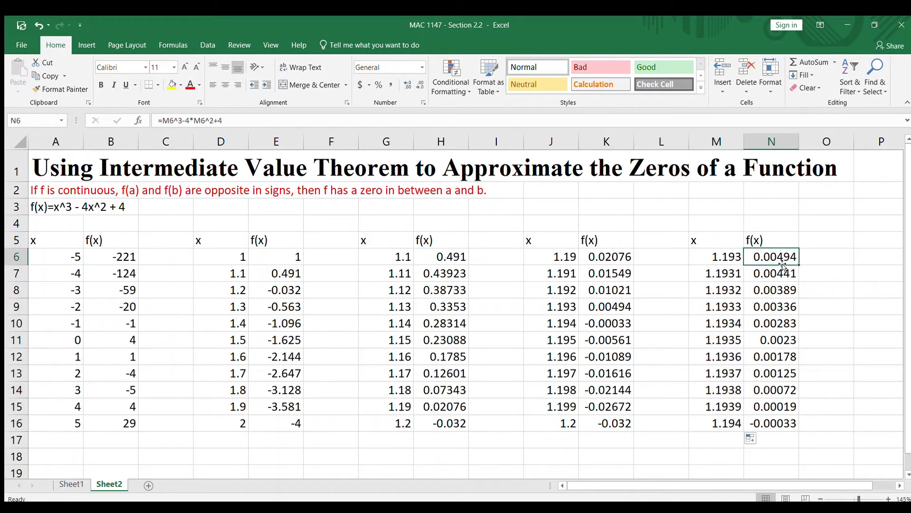
key(Down)
key(Down)
key(Down)
key(Down)
key(Down)
key(Down)
key(Down)
key(Down)
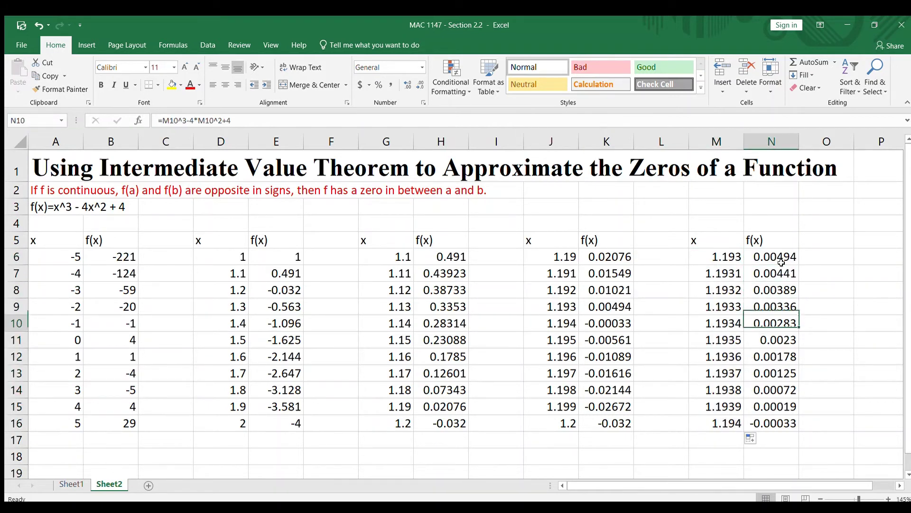
key(Down)
key(Down)
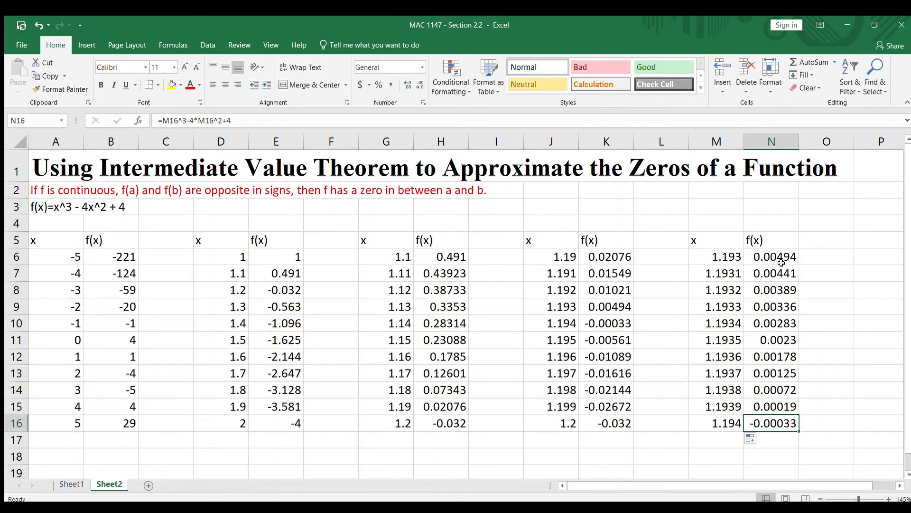
key(Up)
key(Left)
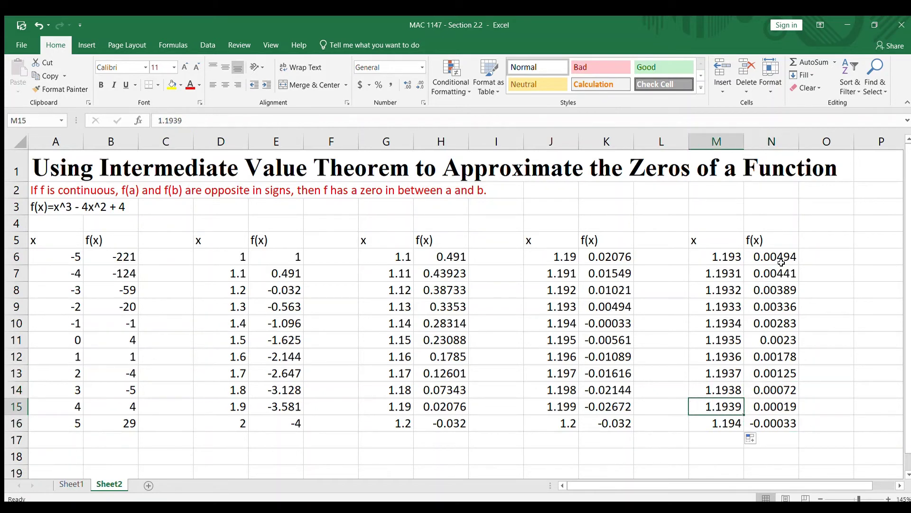
key(Down)
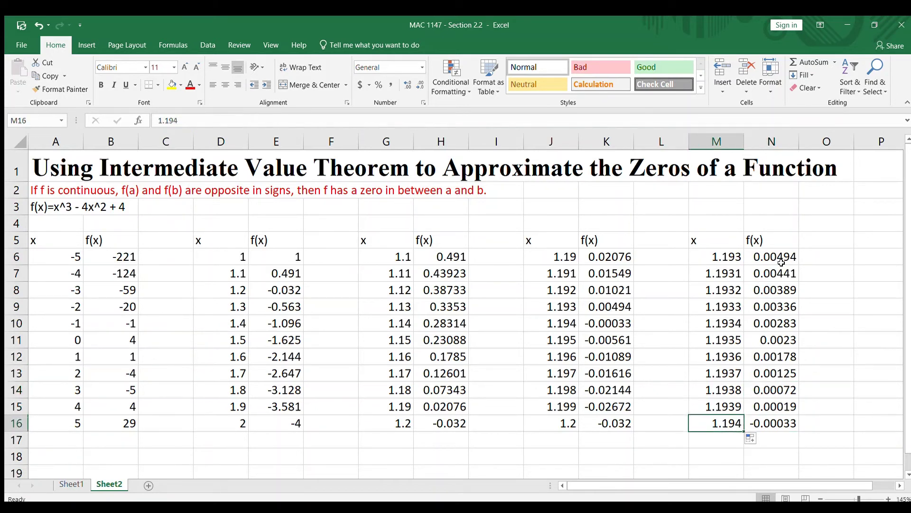
key(Up)
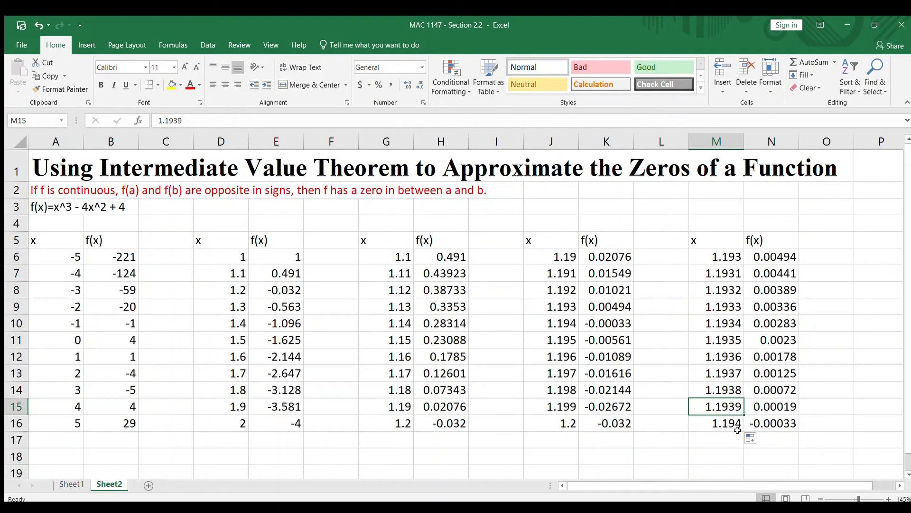
Review the first table's x values in A6:A16 and its f(x) values in B6:B16
click(224, 442)
click(68, 460)
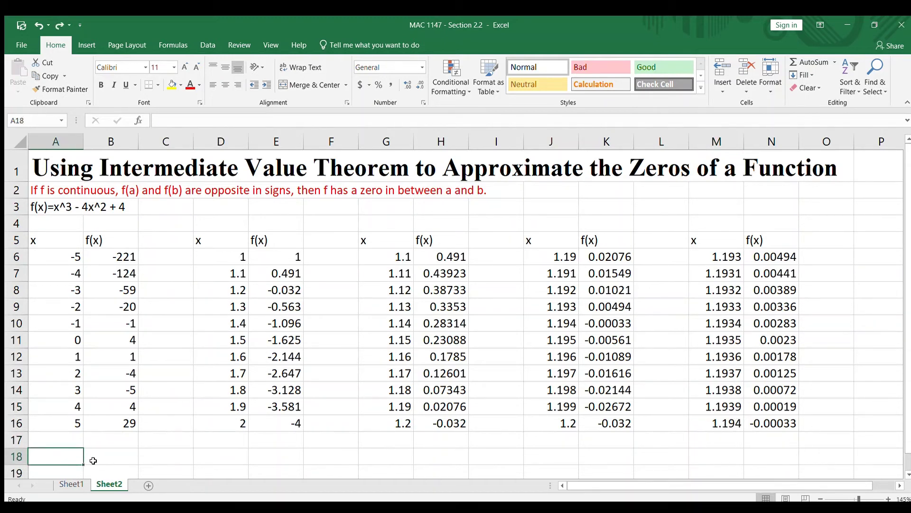
click(68, 257)
key(shift+Down)
key(shift+Down)
key(shift+Down)
key(shift+Down)
key(shift+Down)
key(shift+Down)
key(shift+Down)
key(shift+Down)
key(shift+Down)
key(shift+Down)
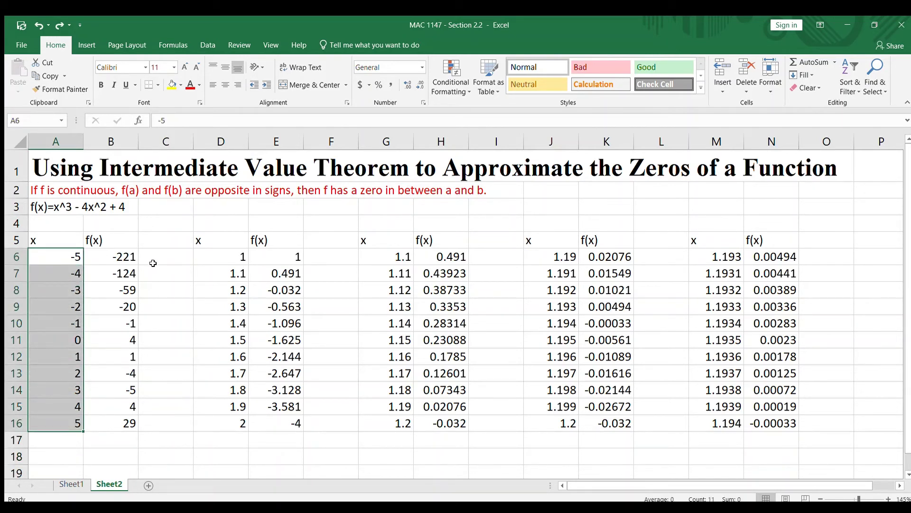
key(Right)
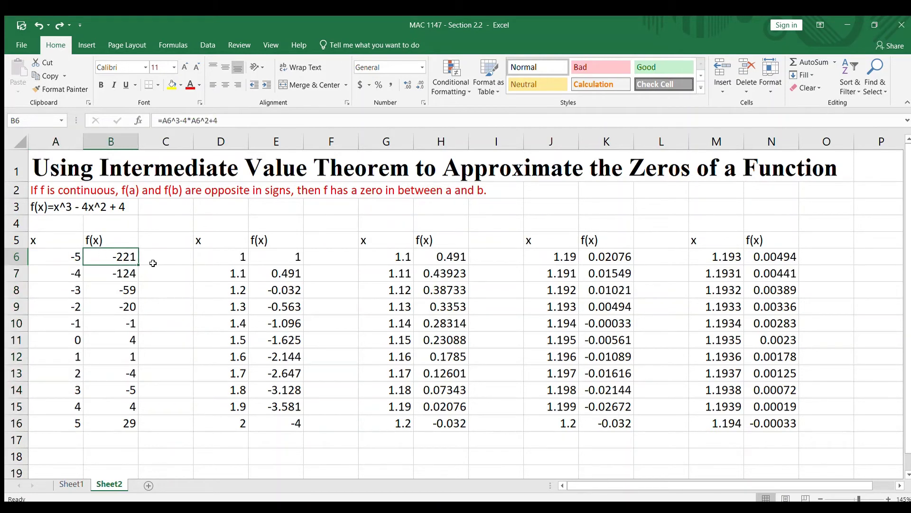
key(shift+Down)
key(shift+Down)
key(shift+Down)
key(shift+Down)
key(shift+Down)
key(shift+Down)
key(shift+Down)
key(shift+Down)
key(shift+Down)
key(shift+Down)
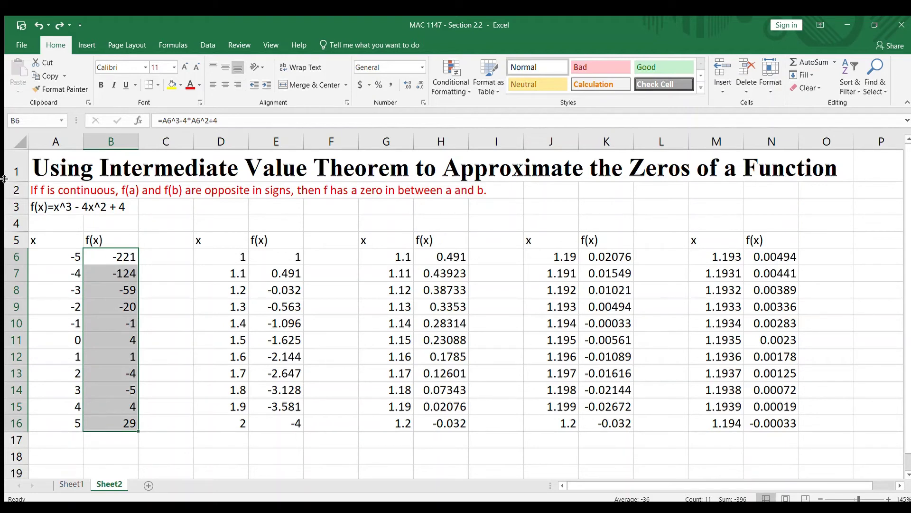
click(169, 274)
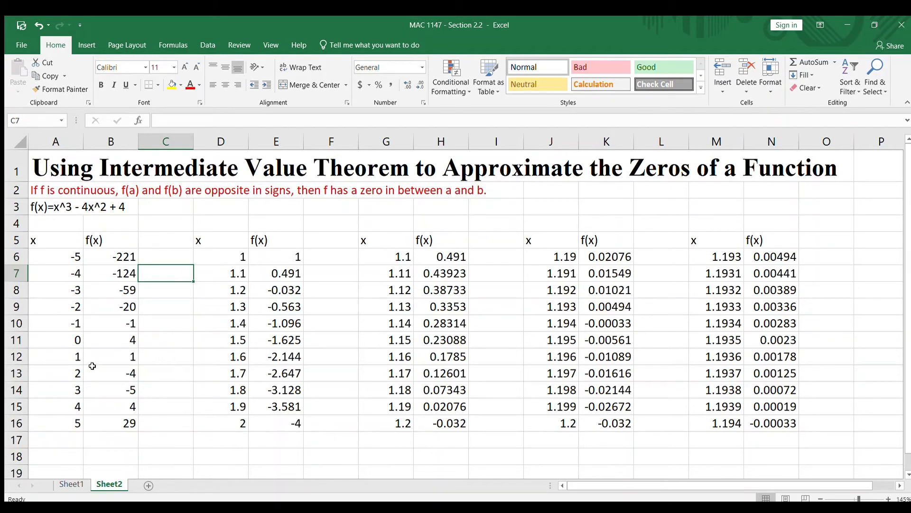
Highlight the first table's sign-change rows, A12:B13, with a yellow fill
click(74, 355)
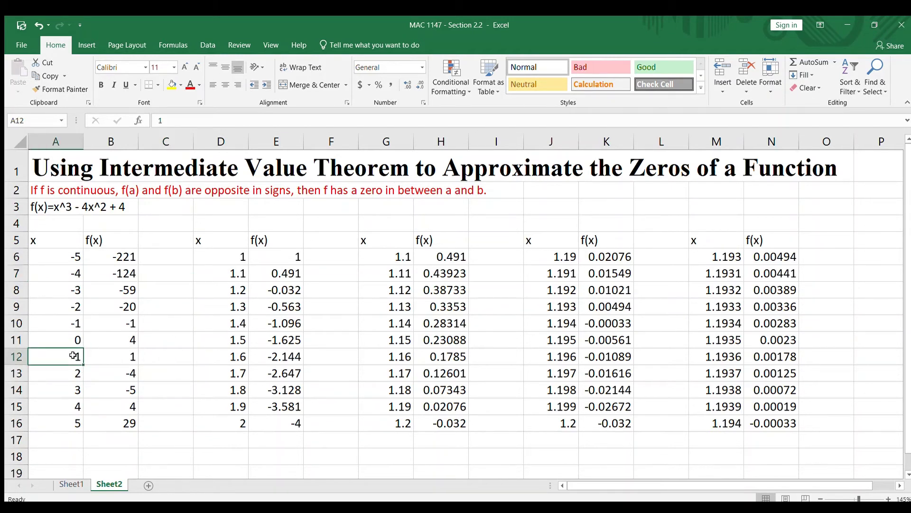
key(shift+Right)
key(shift+Down)
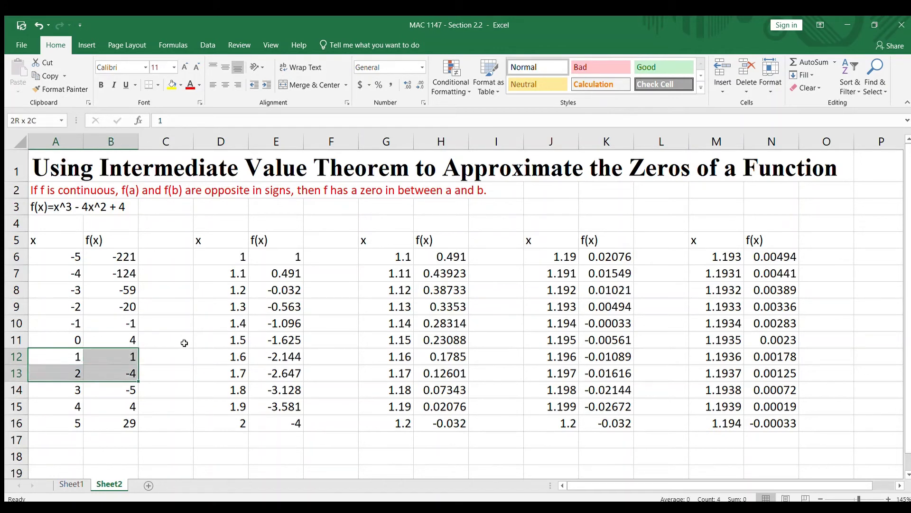
click(168, 82)
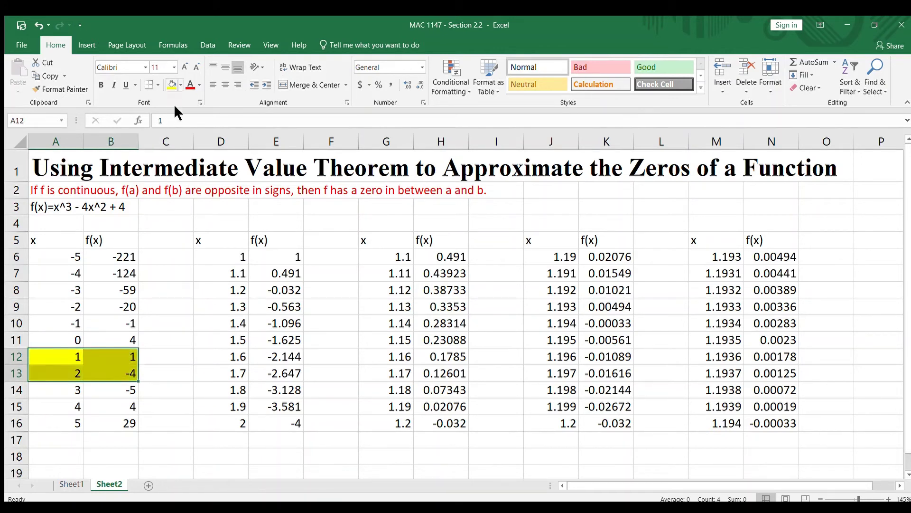
click(216, 257)
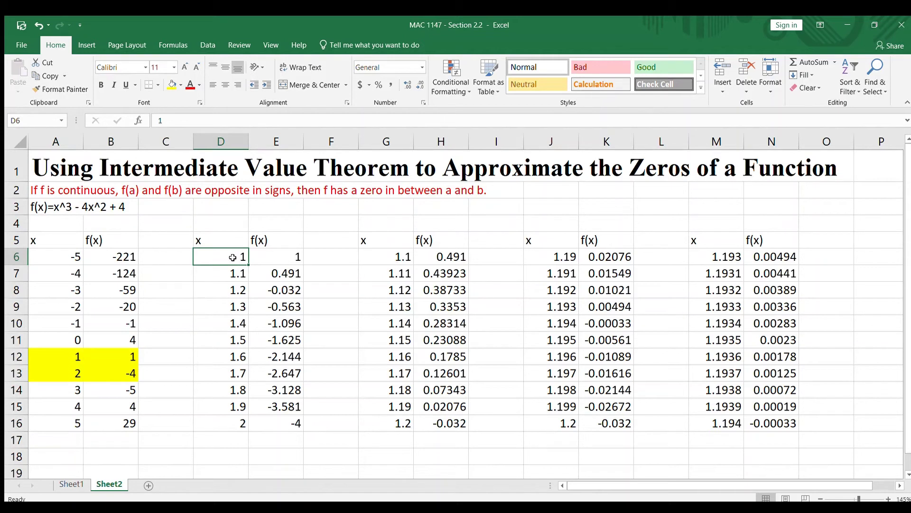
Compare the second table's x endpoints in D6 and D16 with the first table's highlighted x values in A12 and A13
click(70, 357)
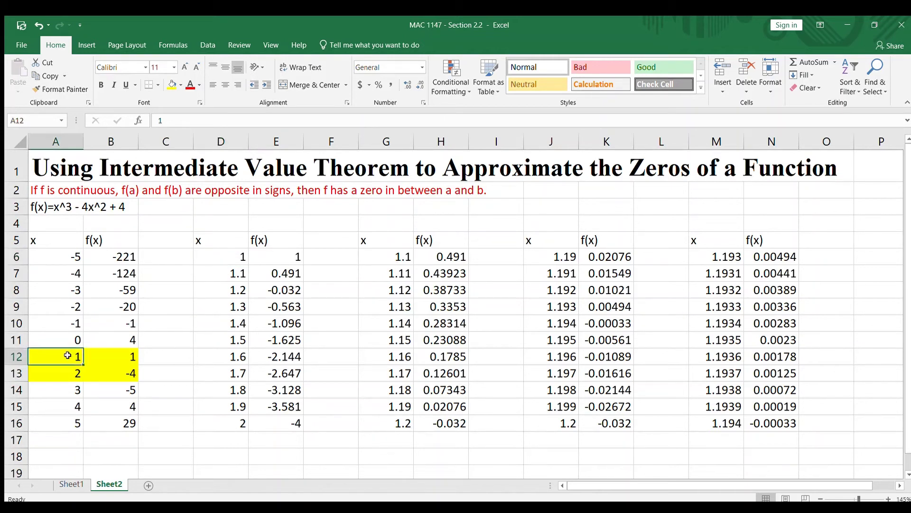
click(224, 253)
click(228, 423)
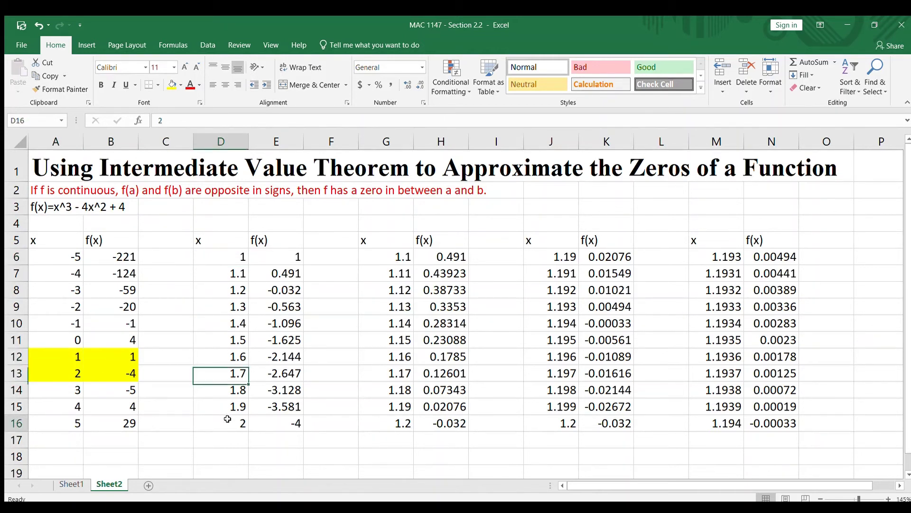
click(61, 374)
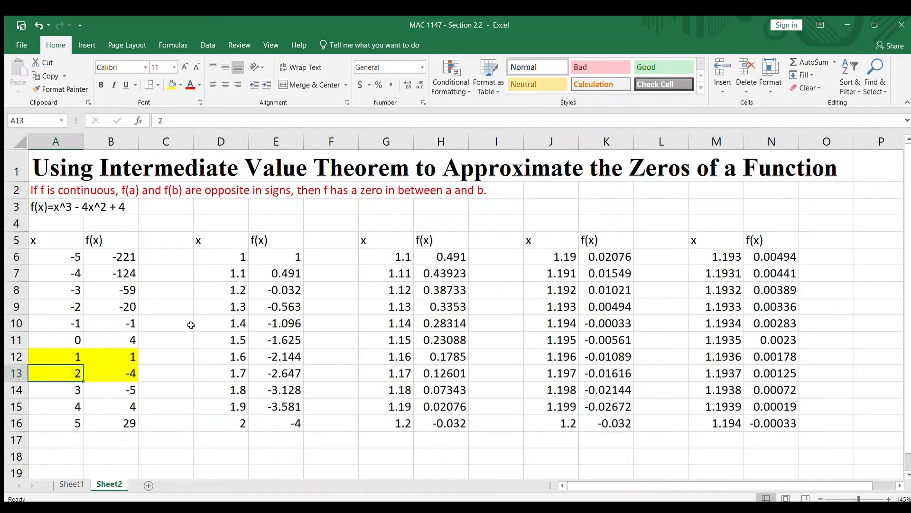
click(229, 274)
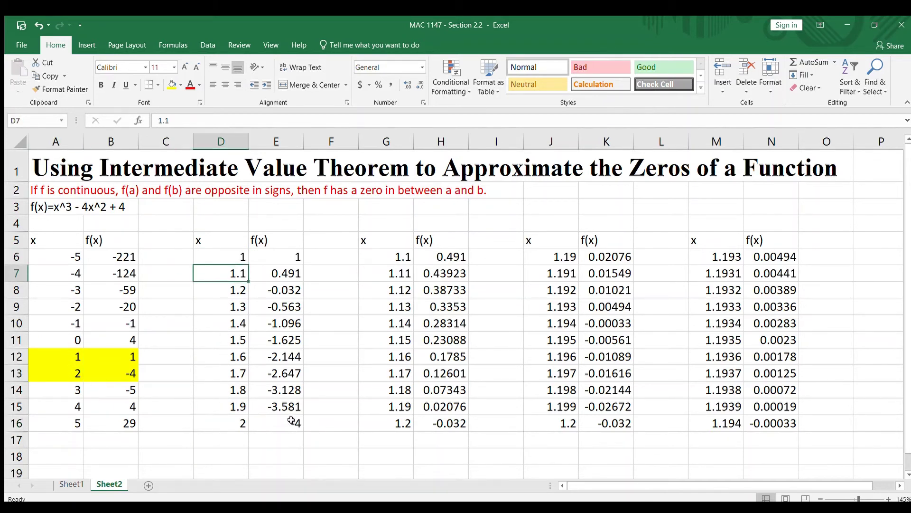
Highlight the second table's sign-change rows, D7:E8, with a yellow fill
click(261, 241)
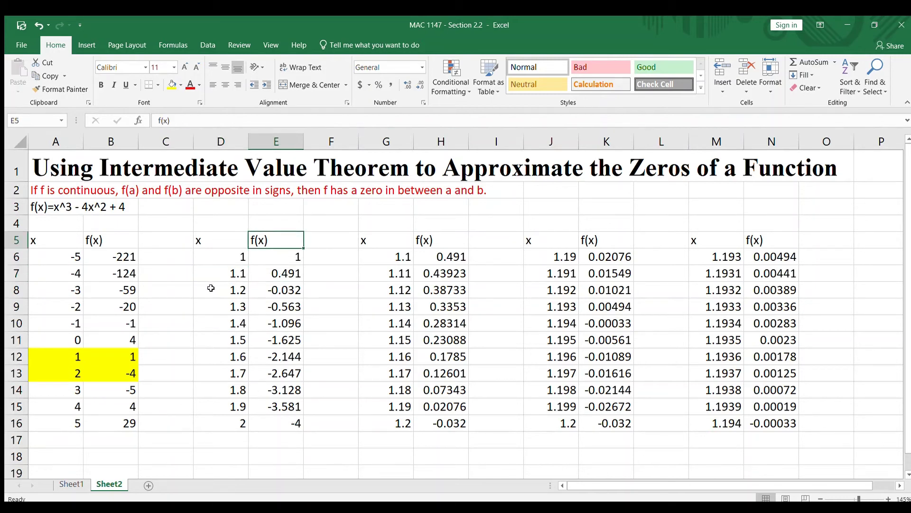
click(210, 270)
key(shift+Right)
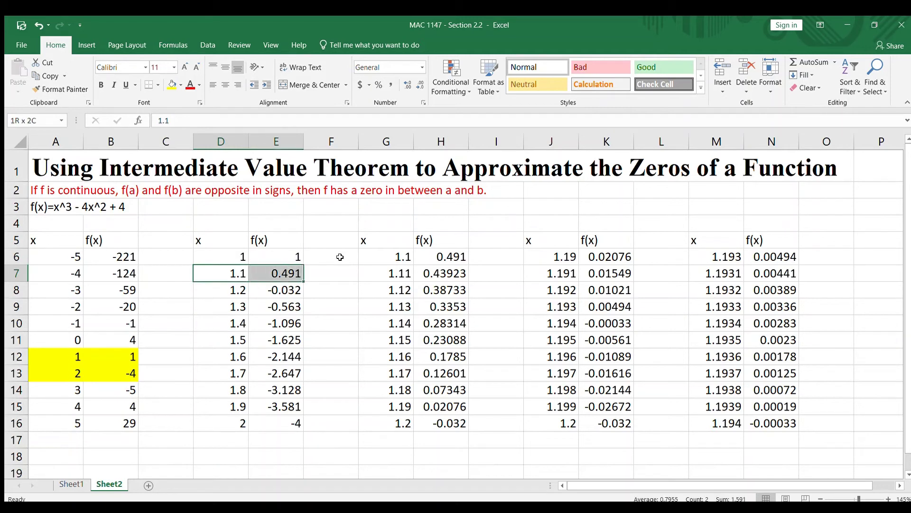
key(shift+Down)
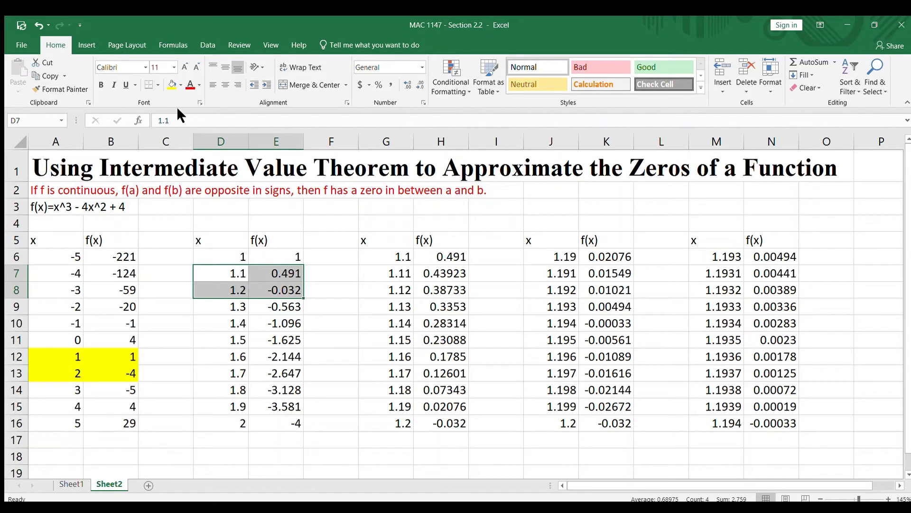
click(170, 88)
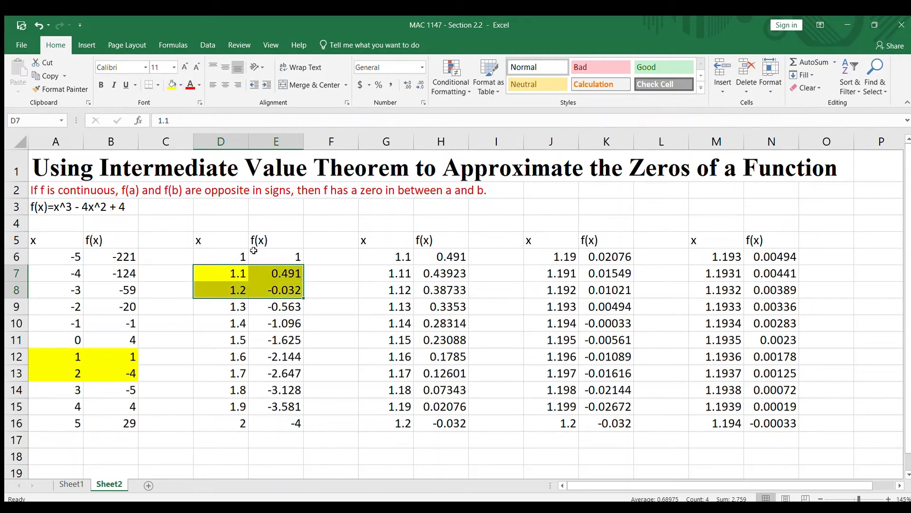
Compare the third table's x endpoints in G6 and G16 with the second table's highlighted x values in D7 and D8
click(366, 240)
click(371, 285)
click(390, 241)
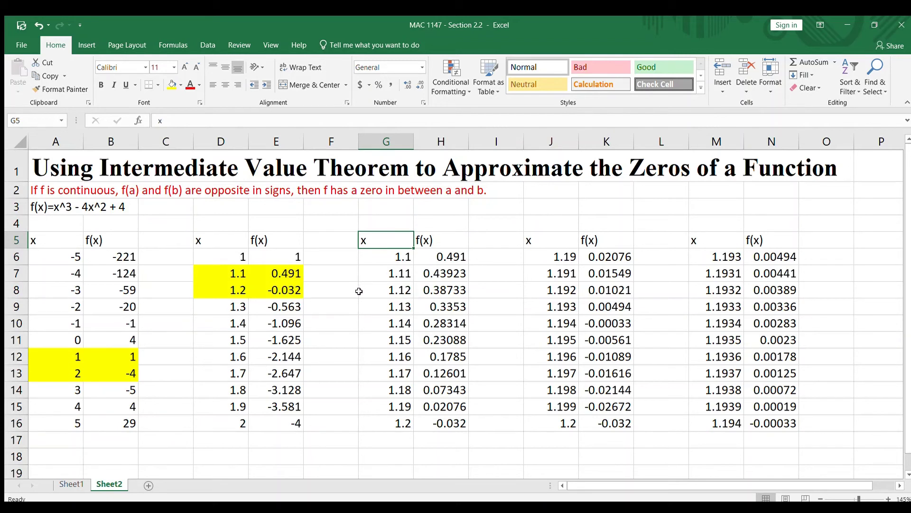
click(379, 255)
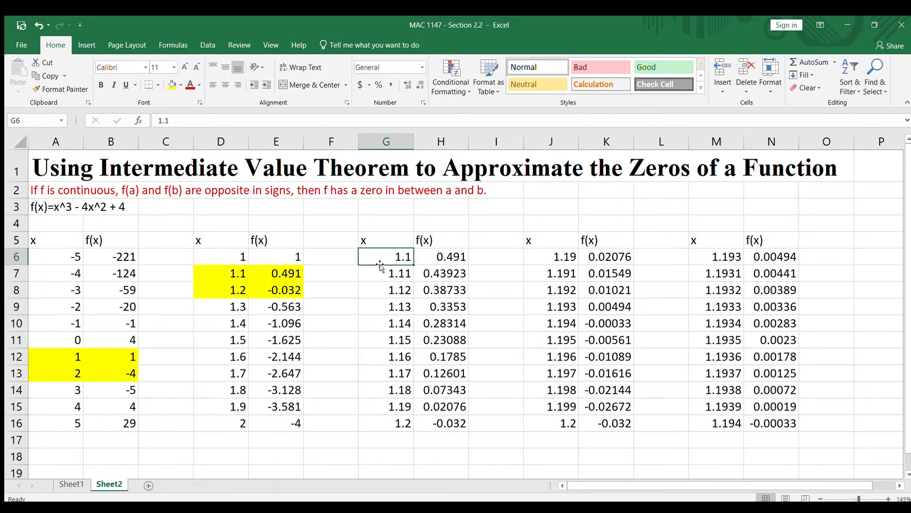
click(392, 425)
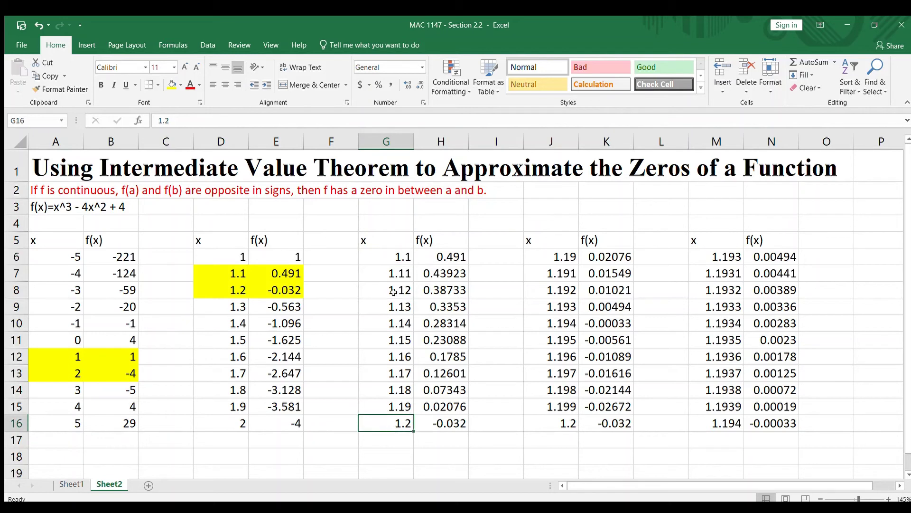
click(397, 261)
click(232, 274)
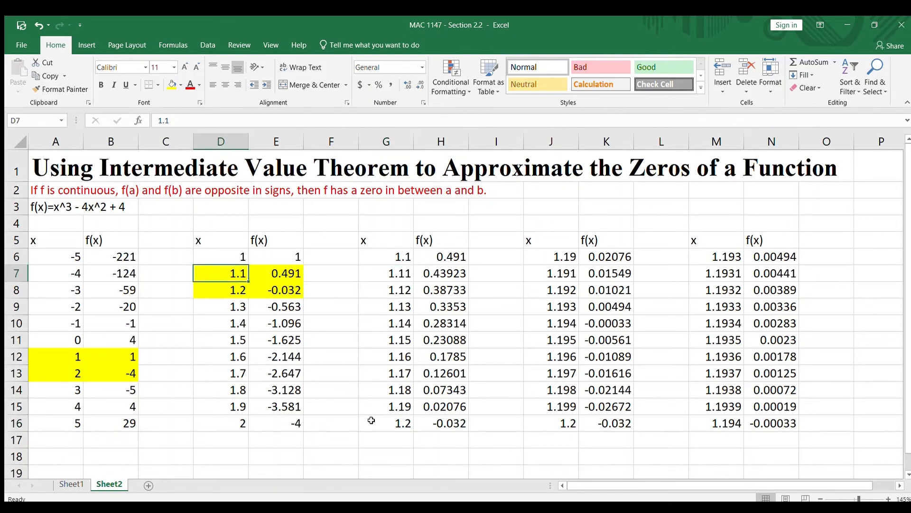
click(392, 423)
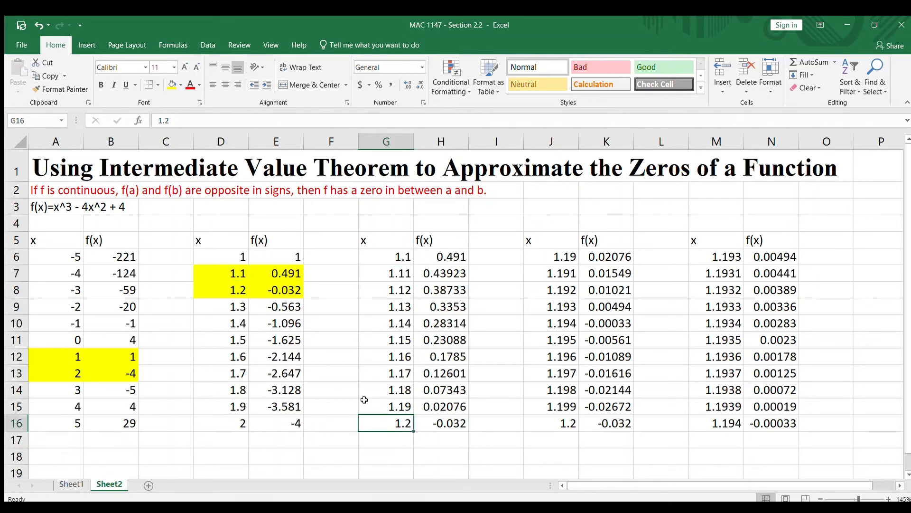
double_click(230, 291)
Highlight the third table's sign-change rows, G15:H16, with a yellow fill
click(382, 406)
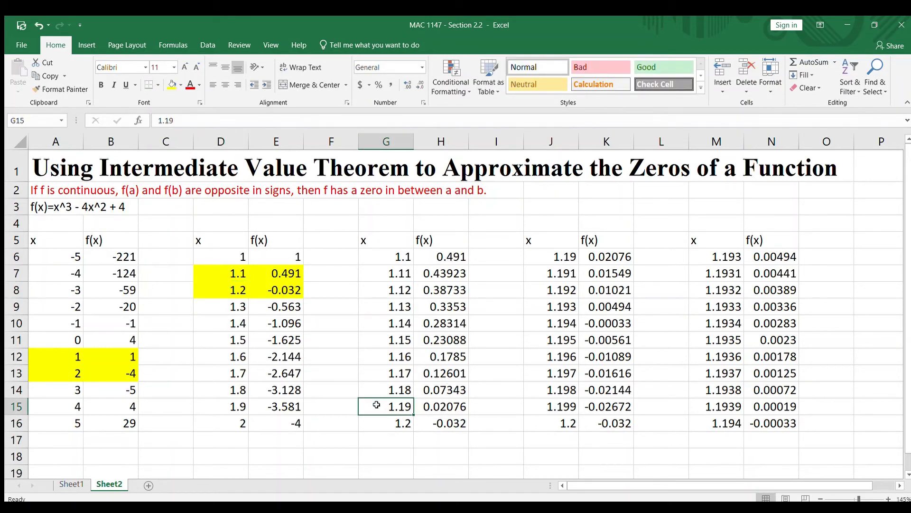
click(378, 428)
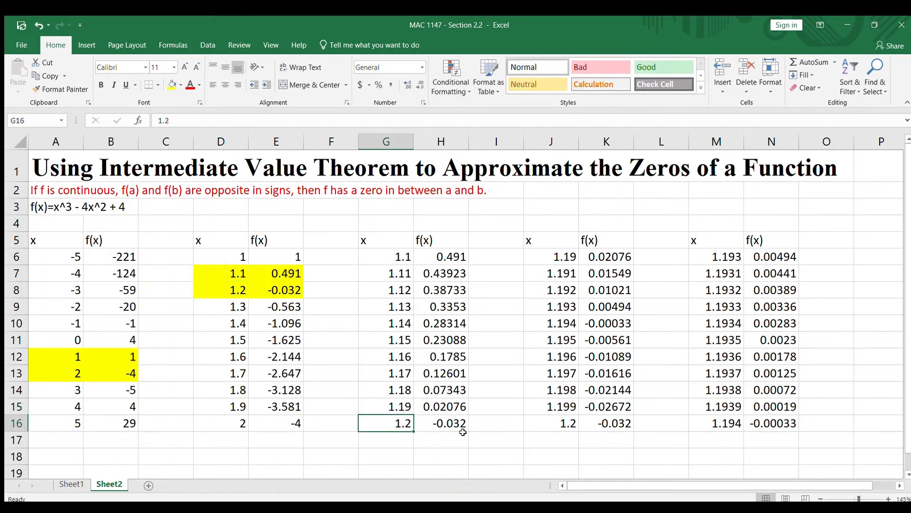
drag(463, 432, 465, 434)
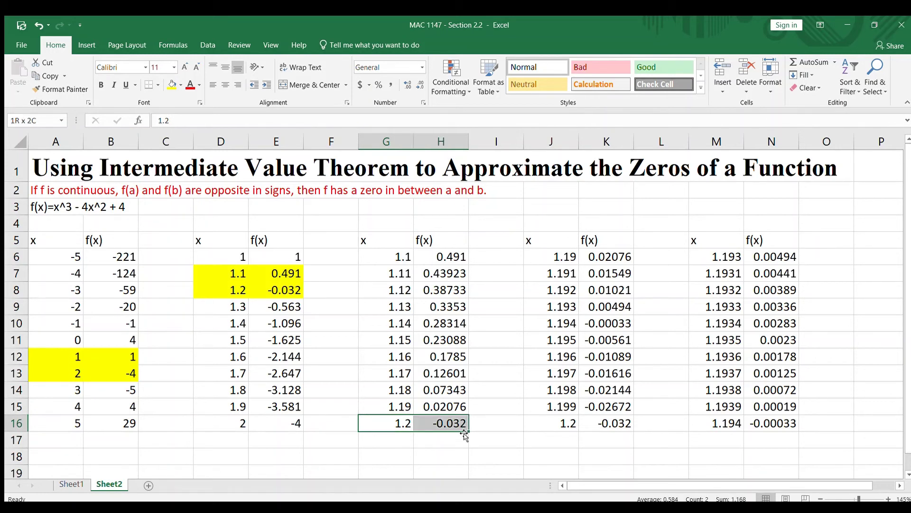
key(shift+Up)
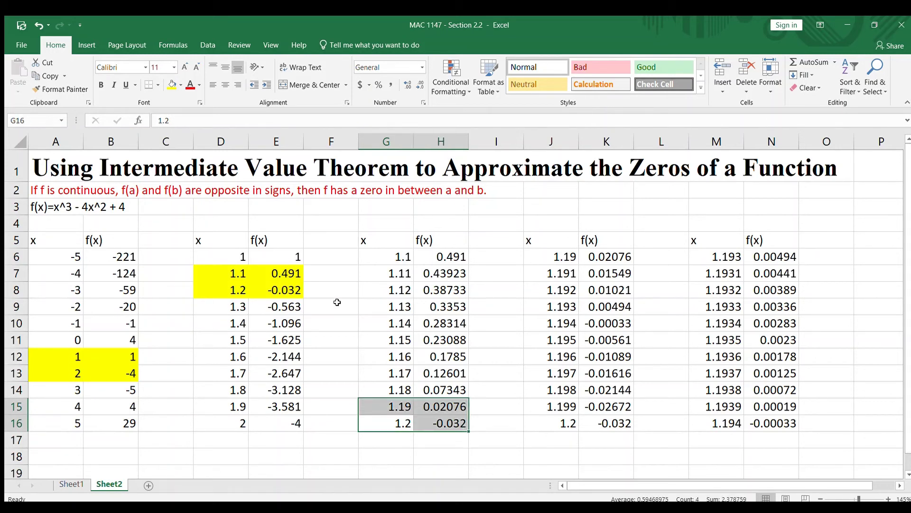
click(170, 86)
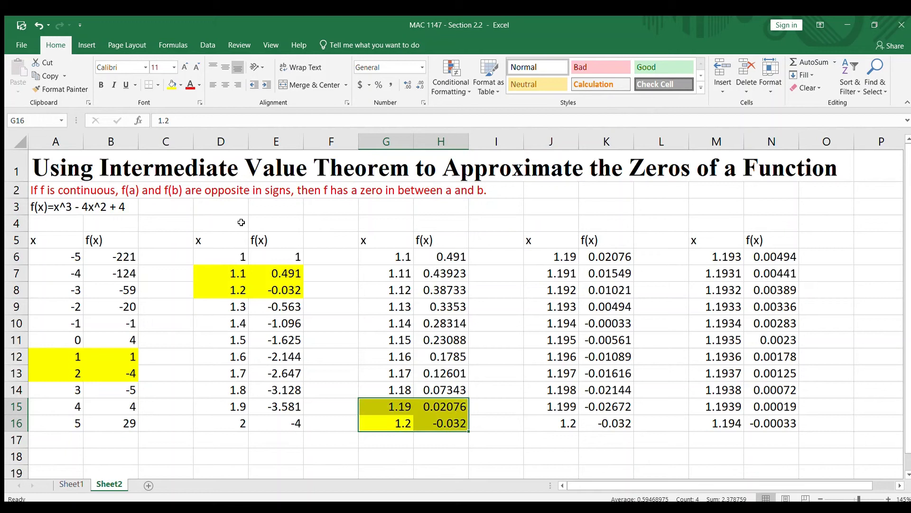
Compare the fourth table's x endpoints in J6 and J16 with the third table's highlighted x values in G15 and G16
click(398, 406)
click(403, 422)
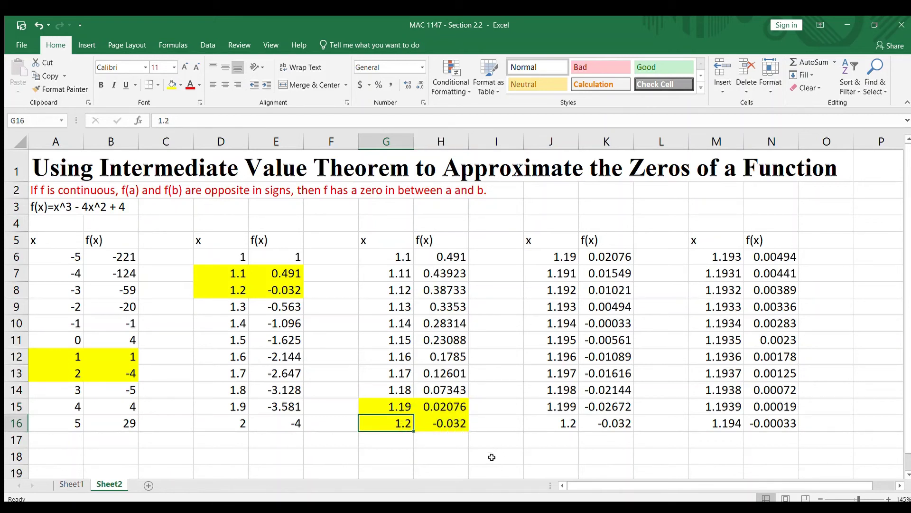
click(535, 241)
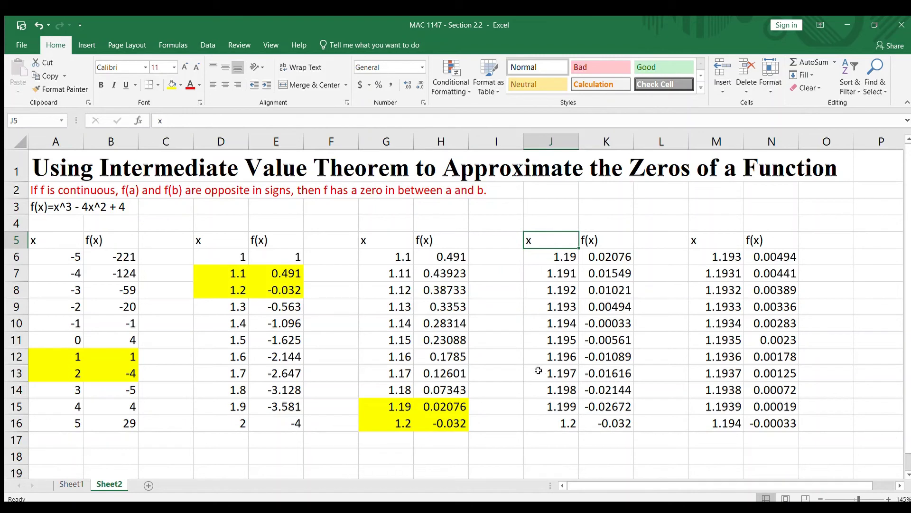
click(561, 258)
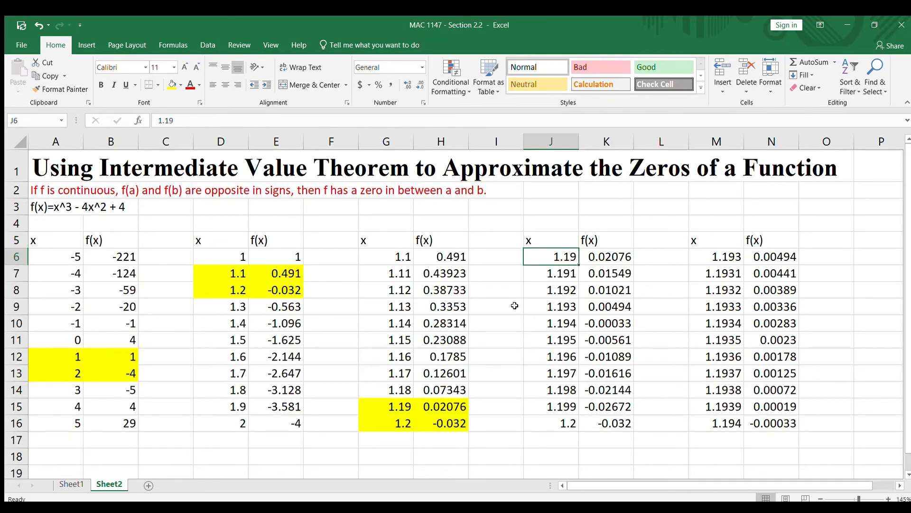
click(398, 403)
click(559, 424)
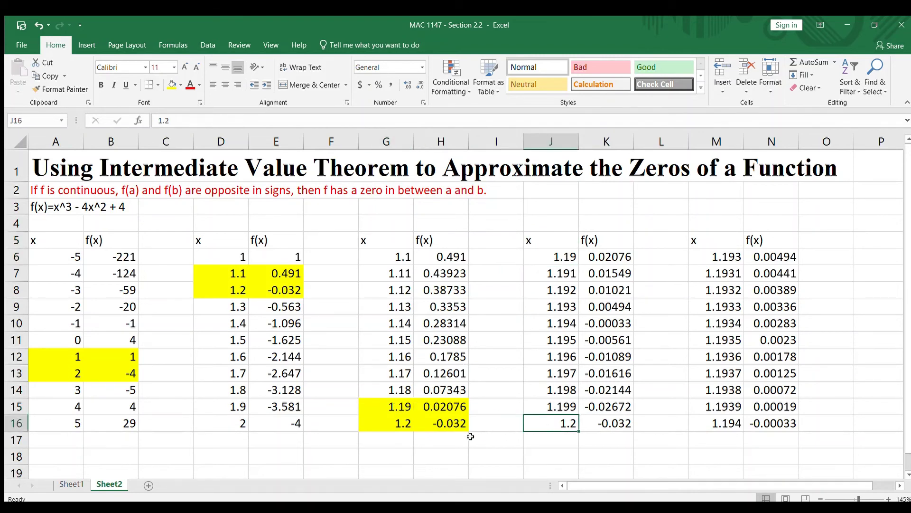
click(404, 423)
click(638, 469)
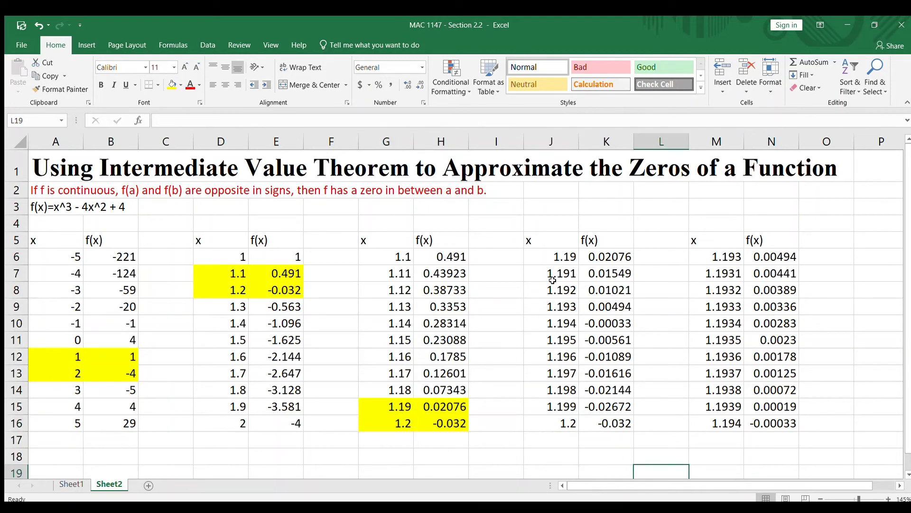
Highlight the fourth table's sign-change rows, J9:K10, with a yellow fill
click(618, 257)
click(608, 308)
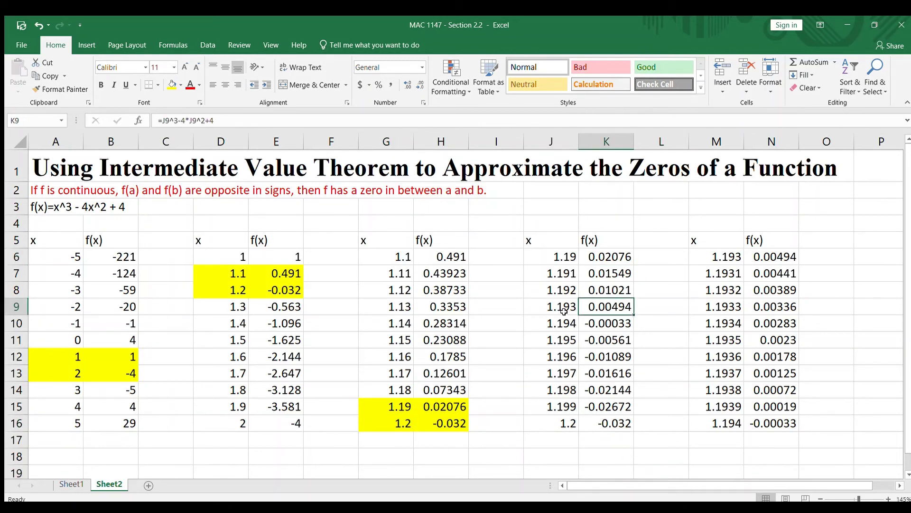
drag(560, 309, 612, 324)
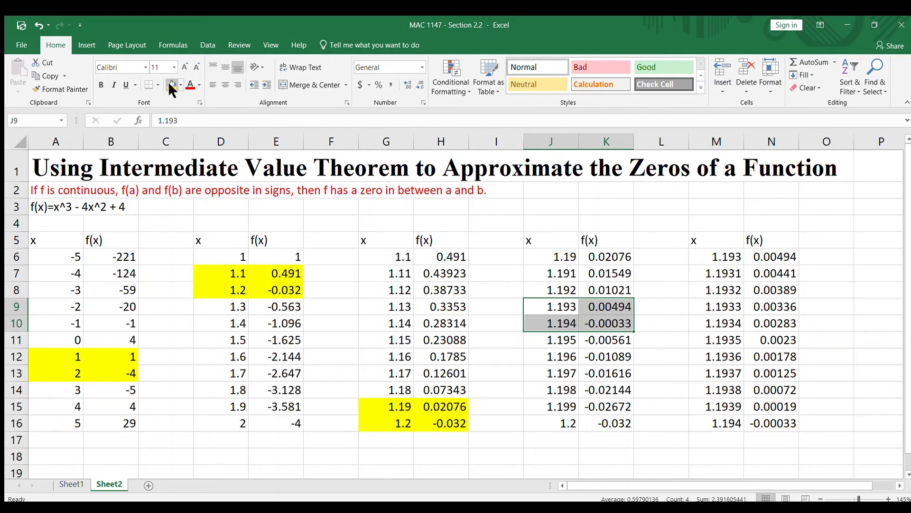
click(171, 85)
key(ctrl+z)
click(171, 86)
click(647, 318)
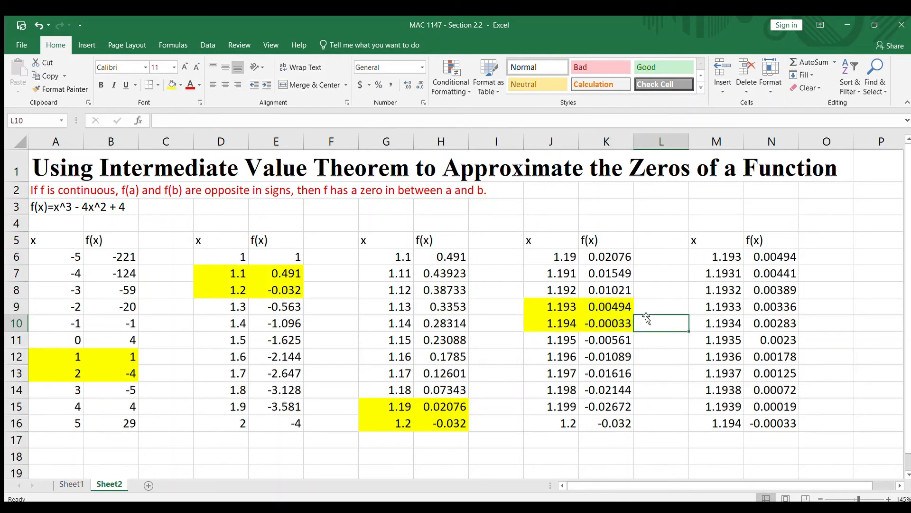
Compare the fifth table's x endpoints in M6 and M16 with the fourth table's highlighted x values in J9 and J10
click(717, 242)
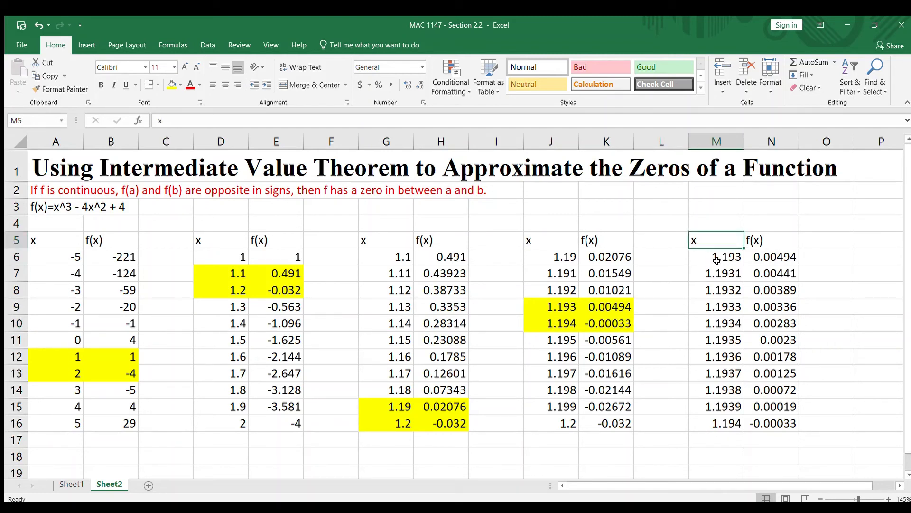
click(717, 259)
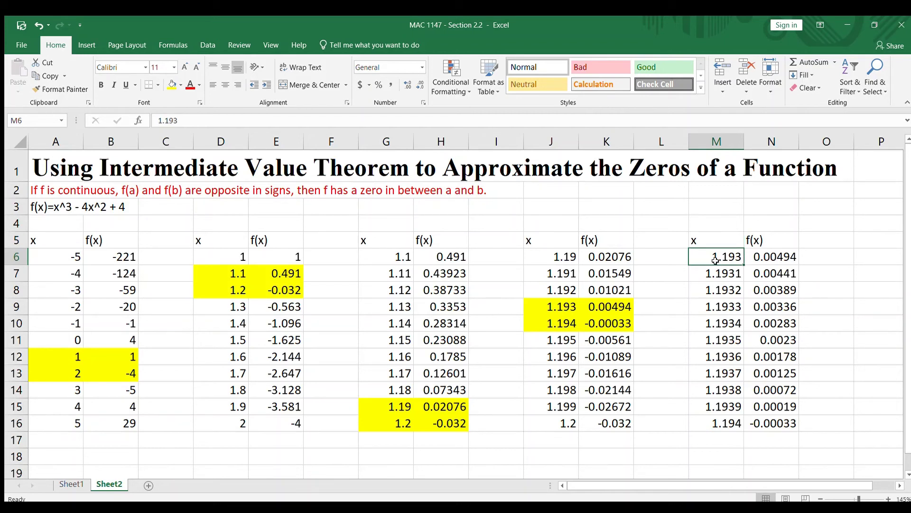
click(563, 307)
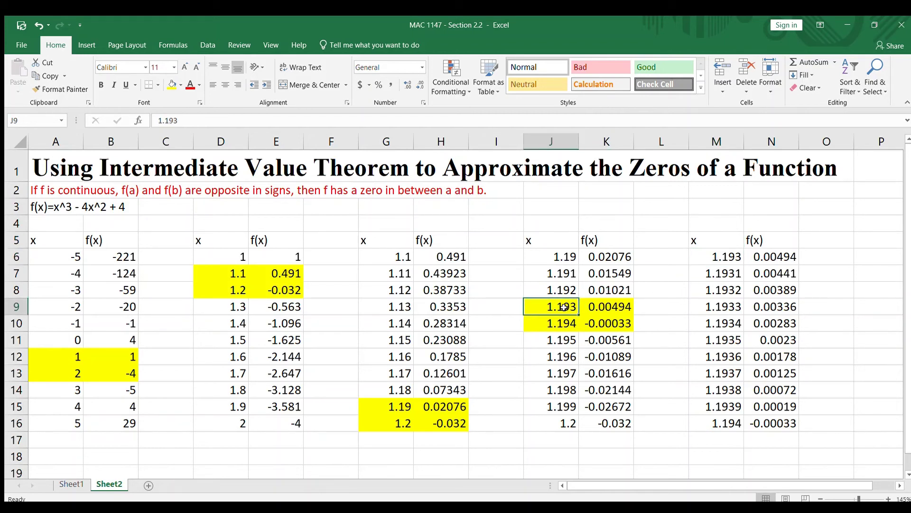
click(721, 425)
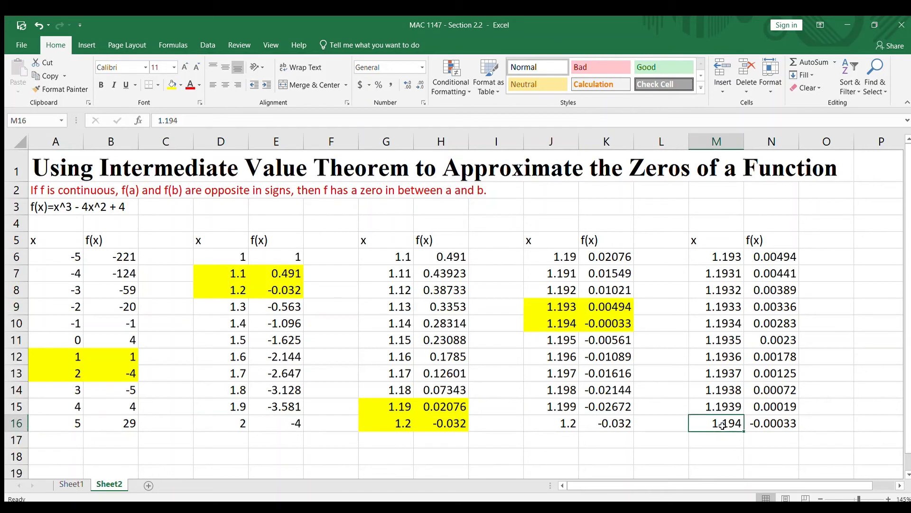
click(553, 323)
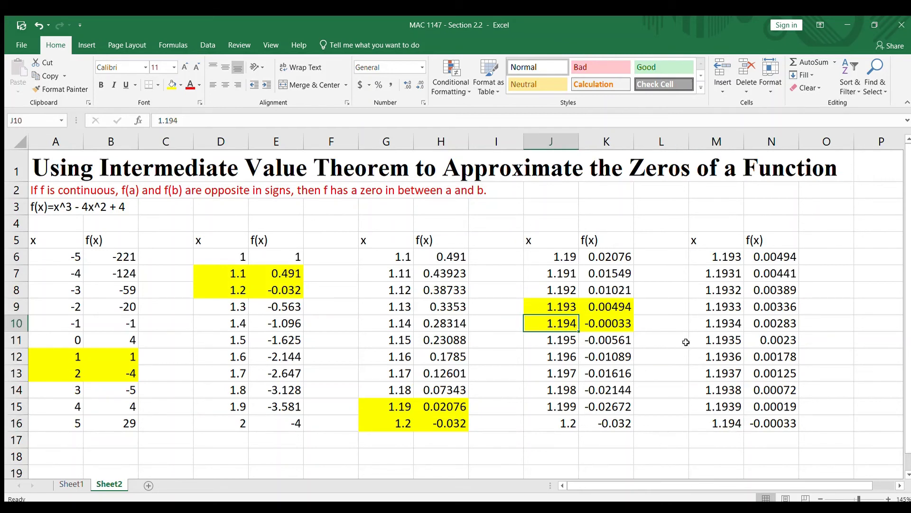
click(723, 273)
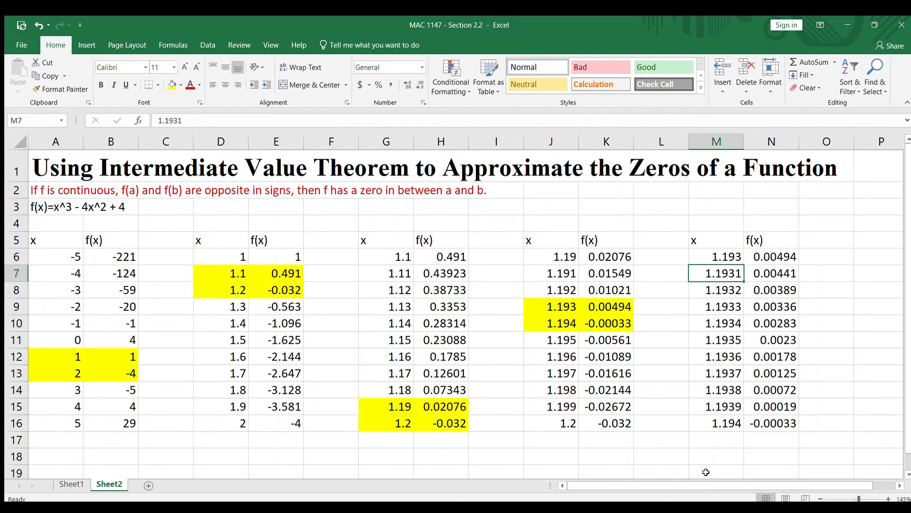
Check down the fifth table's f(x) column and highlight its sign-change rows, M15:N16, with a yellow fill
click(778, 260)
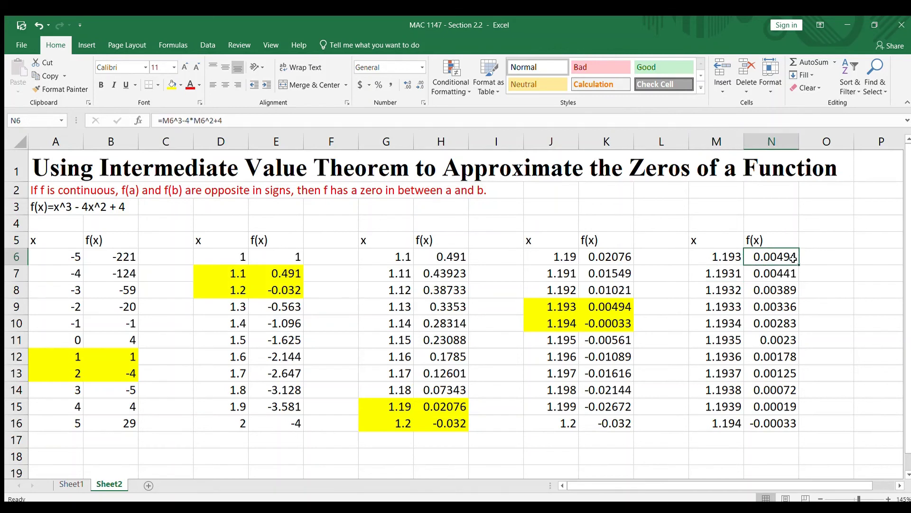
key(Down)
key(Down)
key(Down)
key(Down)
key(Down)
key(Down)
key(Down)
key(Down)
key(Down)
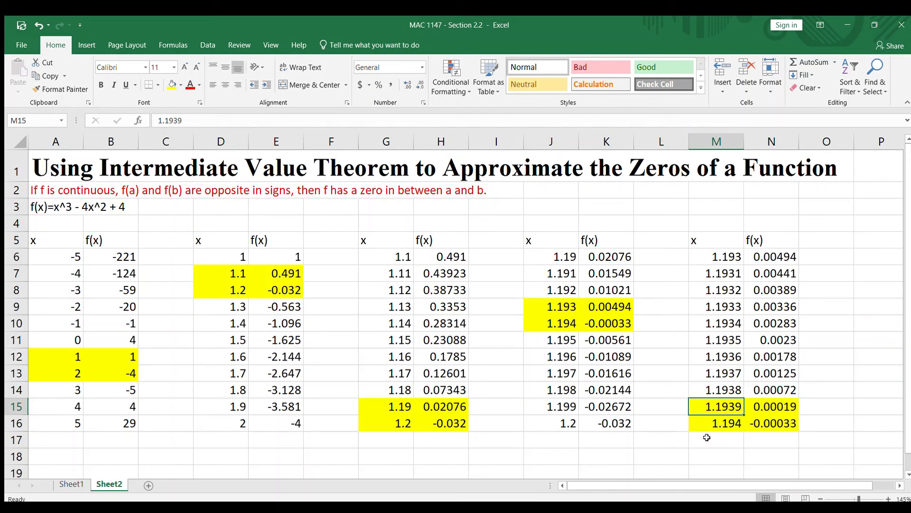
click(717, 424)
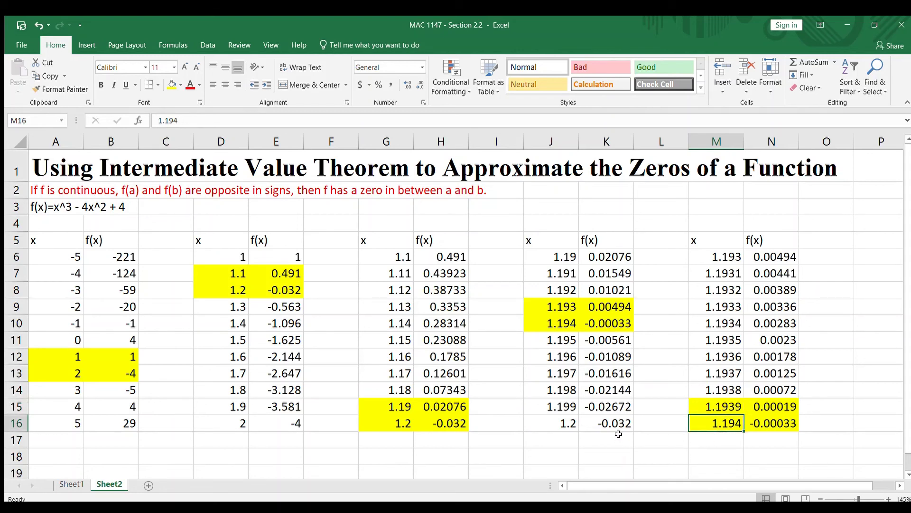
Below the fifth table, enter "< zero" in M18 and the lower bound 1.1939 in L18
scroll(625, 418, down, 2)
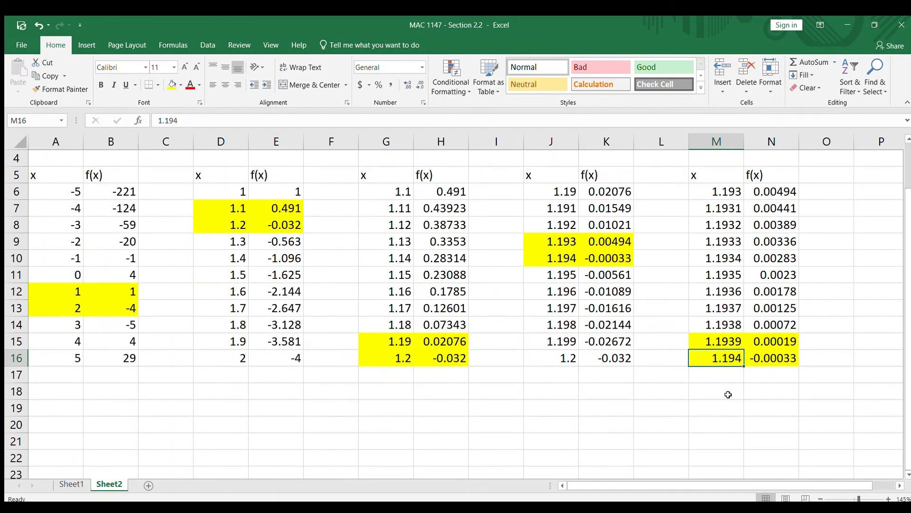
scroll(729, 401, up, 2)
click(721, 451)
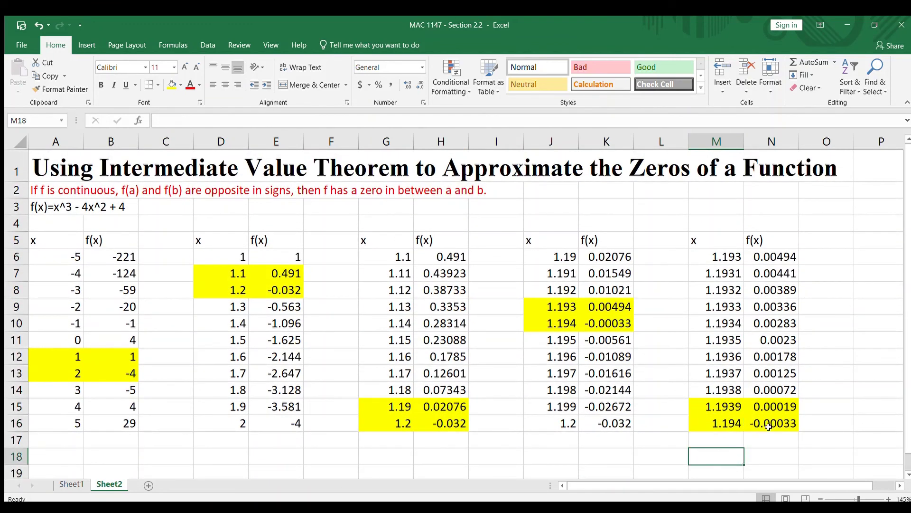
text(zero)
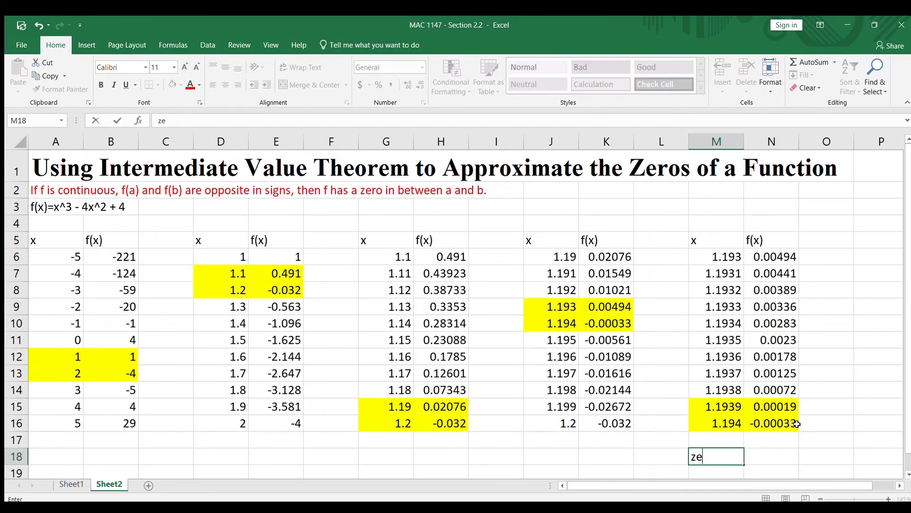
click(701, 457)
click(693, 456)
text(<)
click(675, 461)
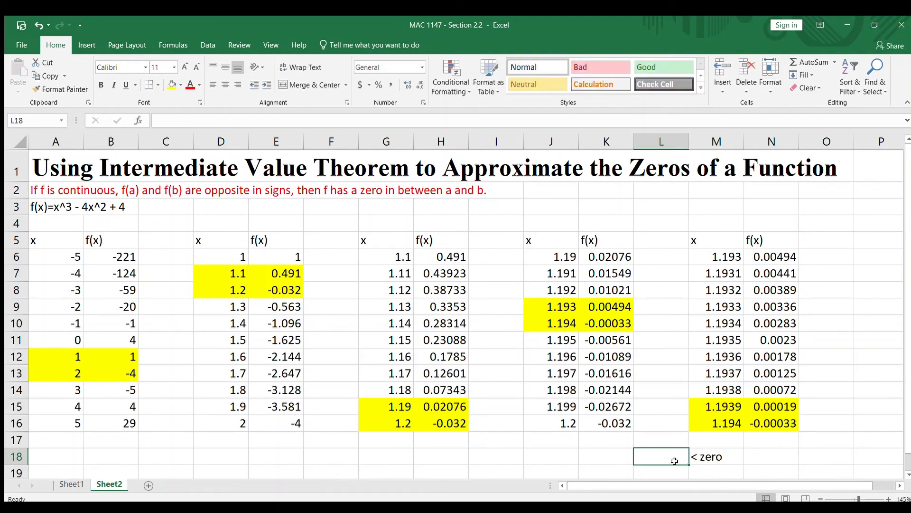
text(1.1939)
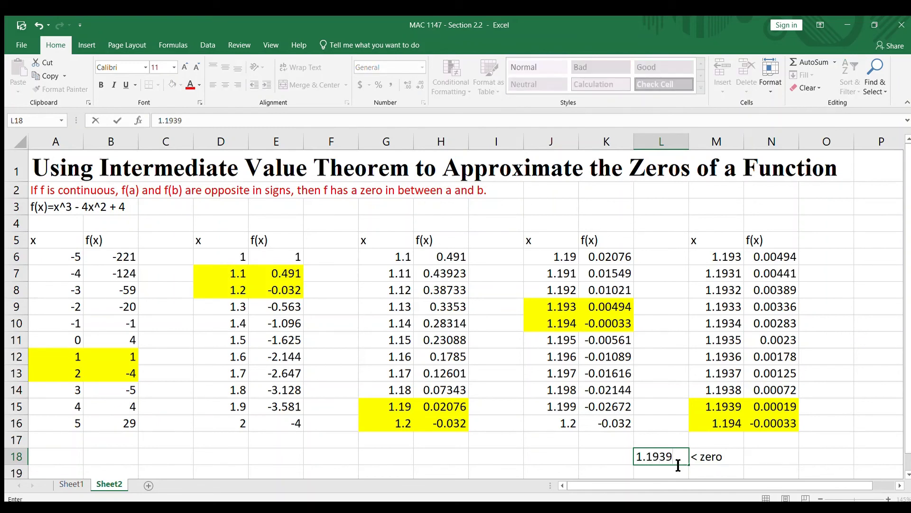
click(762, 455)
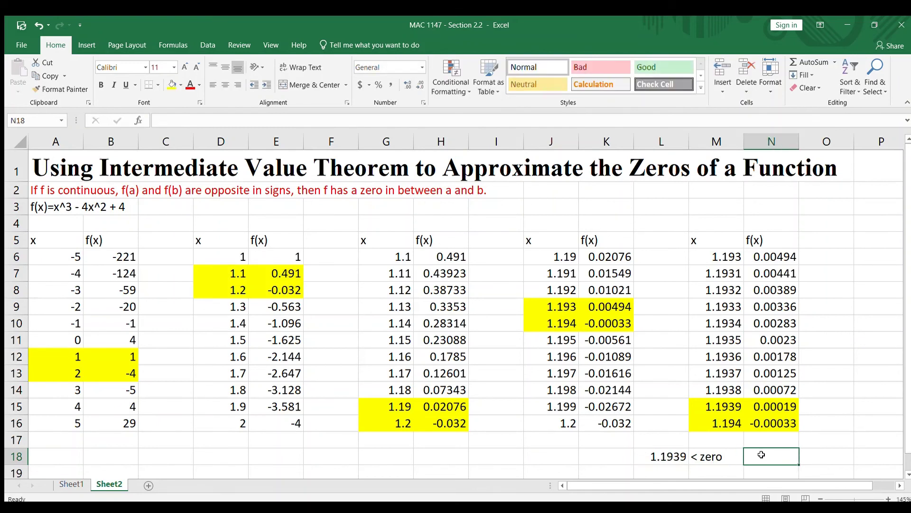
Complete the inequality by extending the text in M18 to "< zero <" and entering the upper bound 1.194 in N18
double_click(734, 461)
text(<)
click(774, 457)
text(1.194)
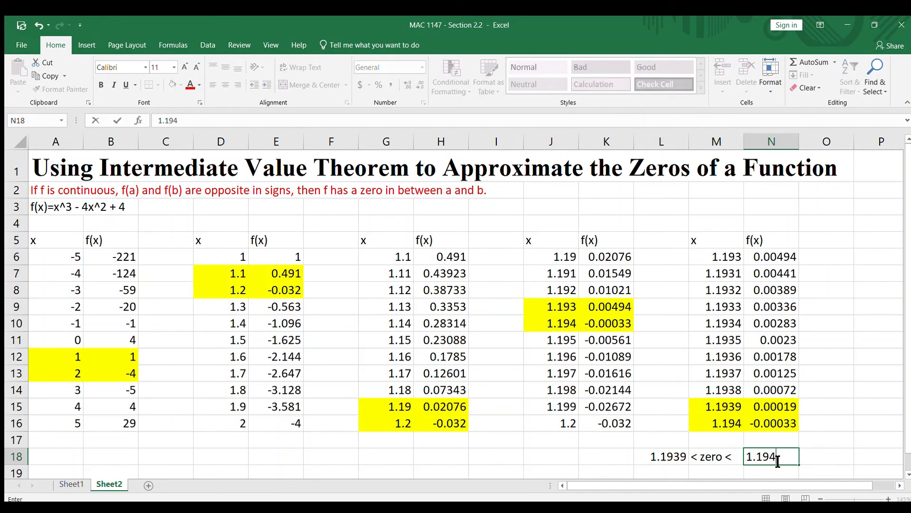
click(807, 439)
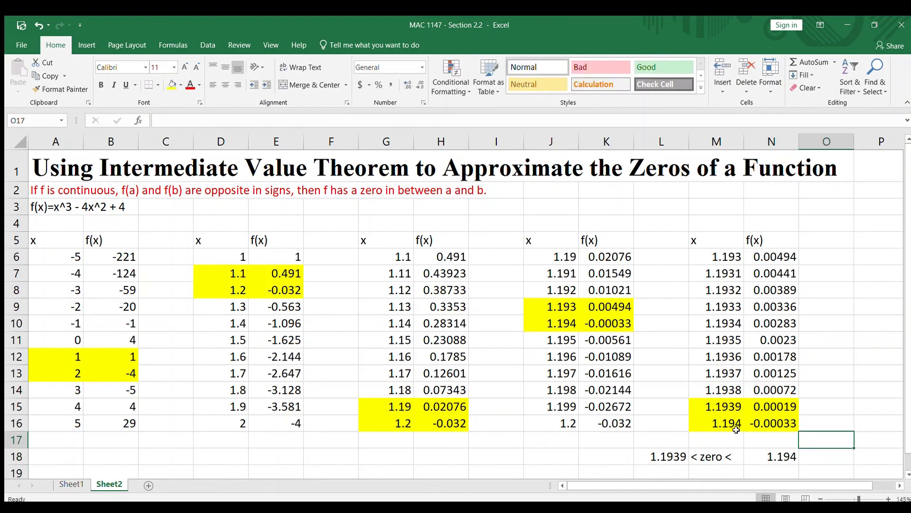
Enter the zero's leading digits as the text "zero = 1.1939...." in L20, below the inequality
scroll(697, 423, down, 1)
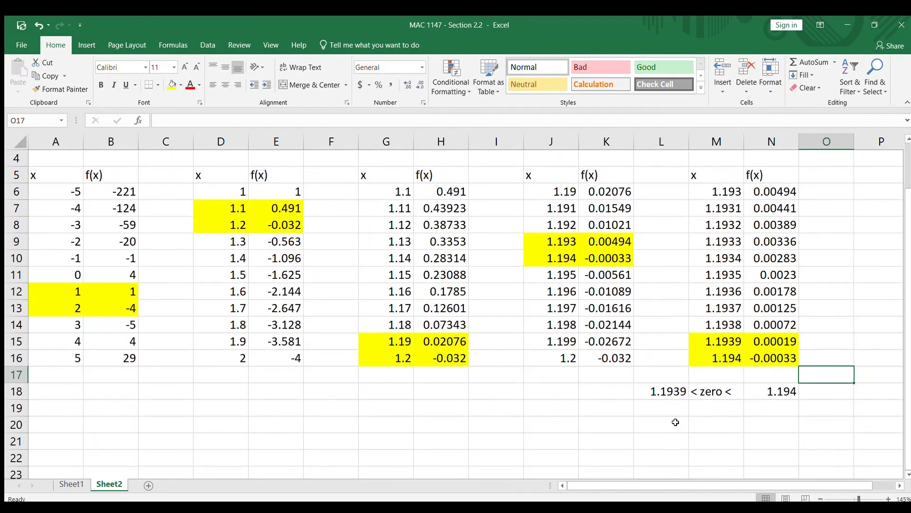
click(652, 420)
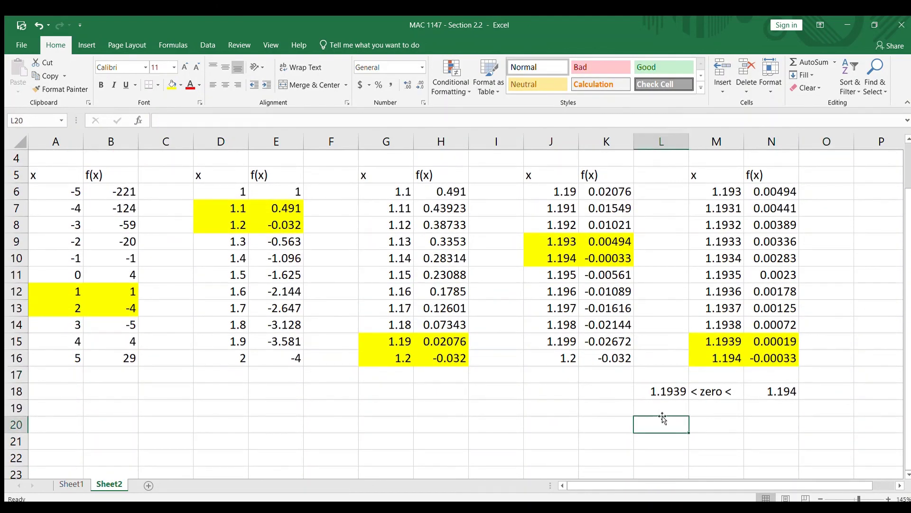
text(zero)
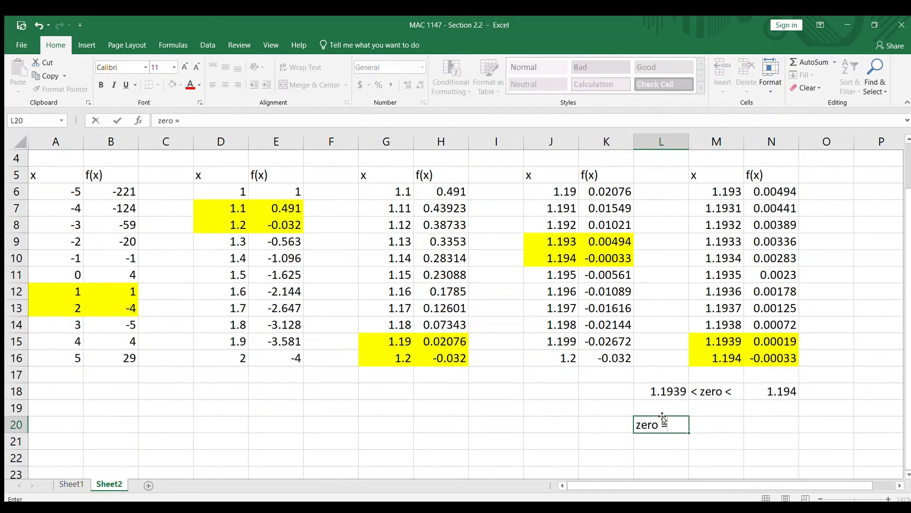
text( = 1.1939....)
click(695, 443)
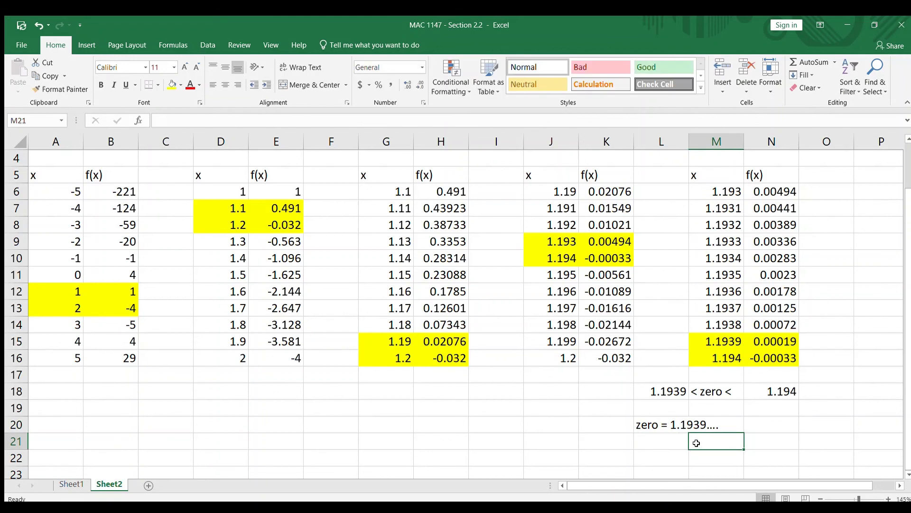
Enter the rounded approximation of the zero, 1.194, in L21
click(671, 441)
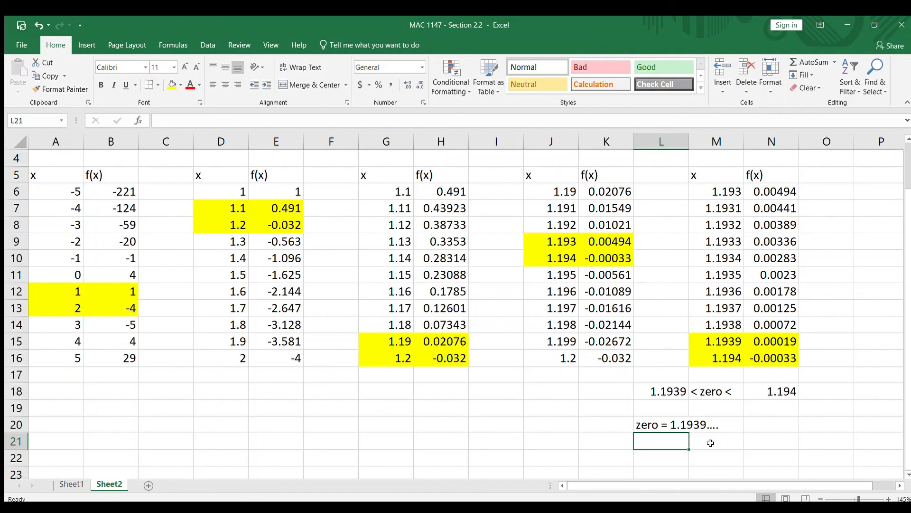
text(1)
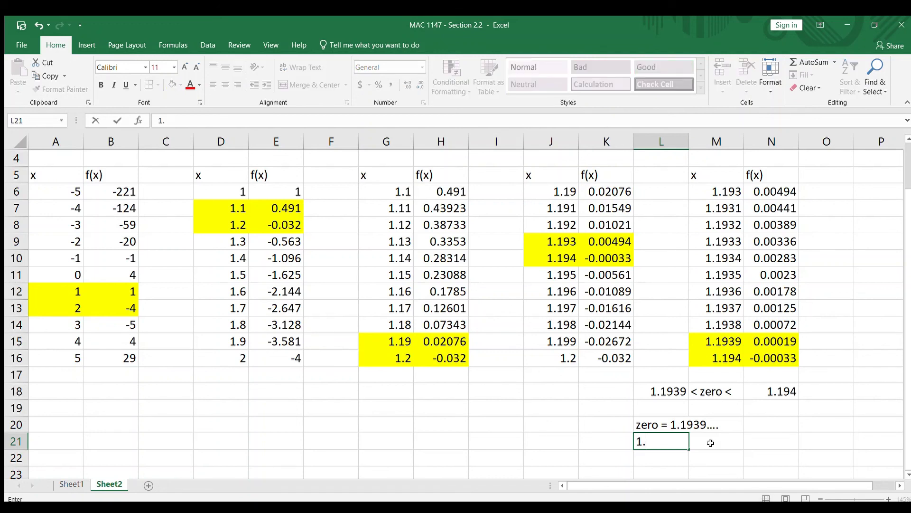
text(.194)
click(702, 444)
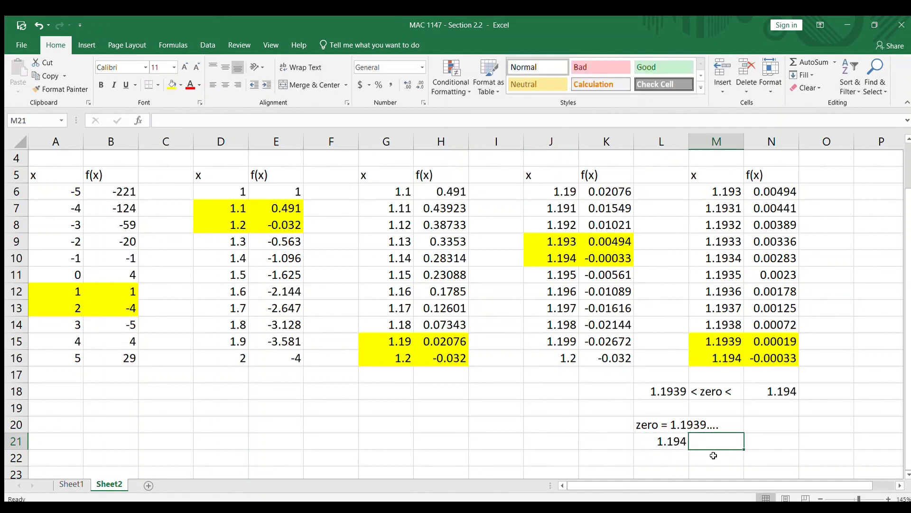